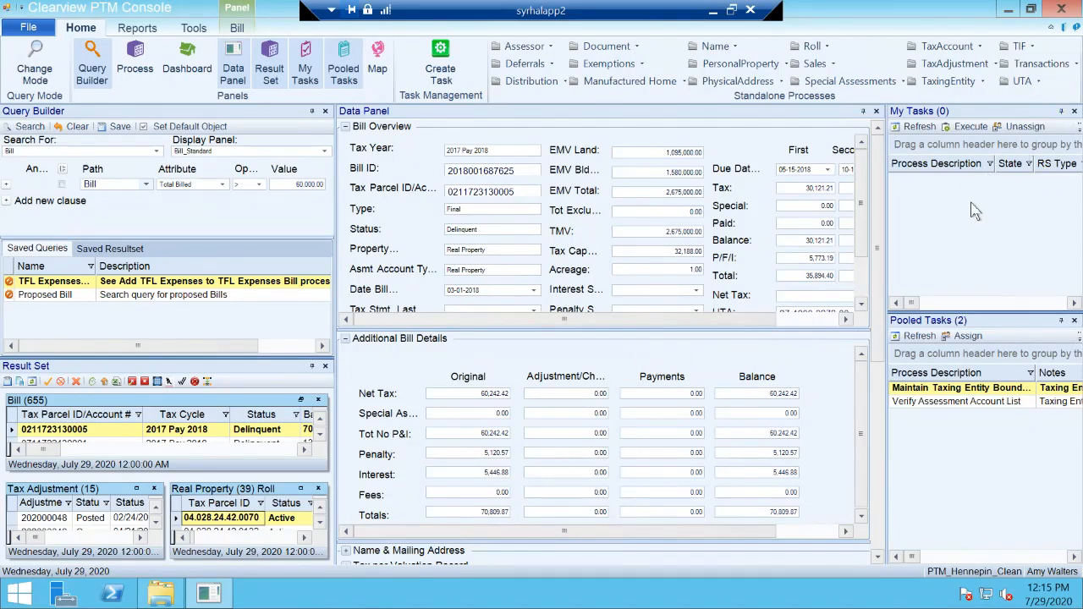
Step: Close the My Tasks panel and set the Pooled Tasks panel to auto-hide
left_click(1062, 112)
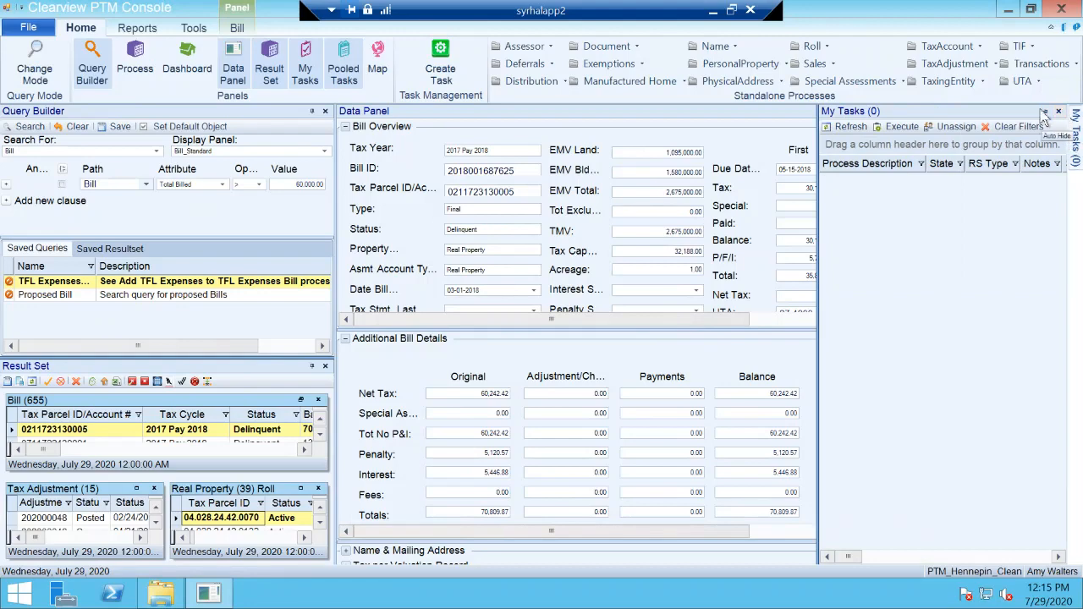
left_click(1045, 112)
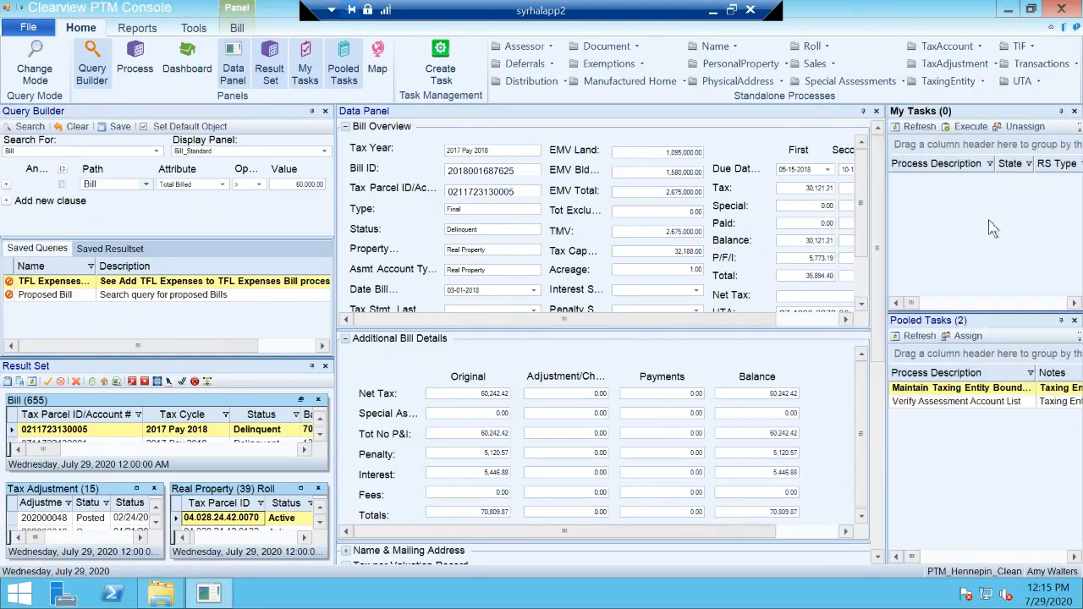
left_click(1061, 111)
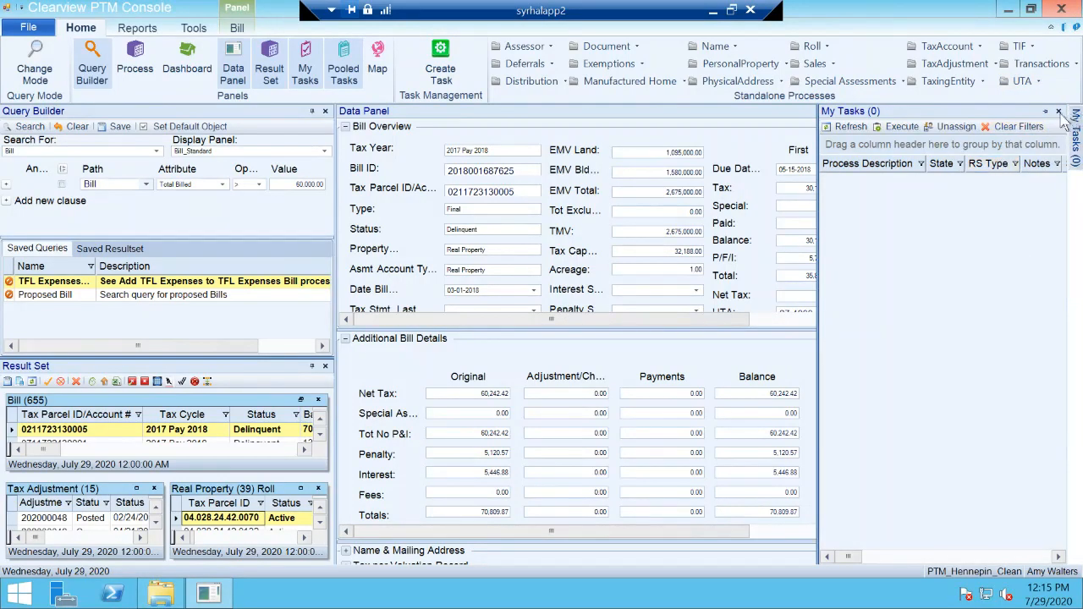
left_click(1059, 112)
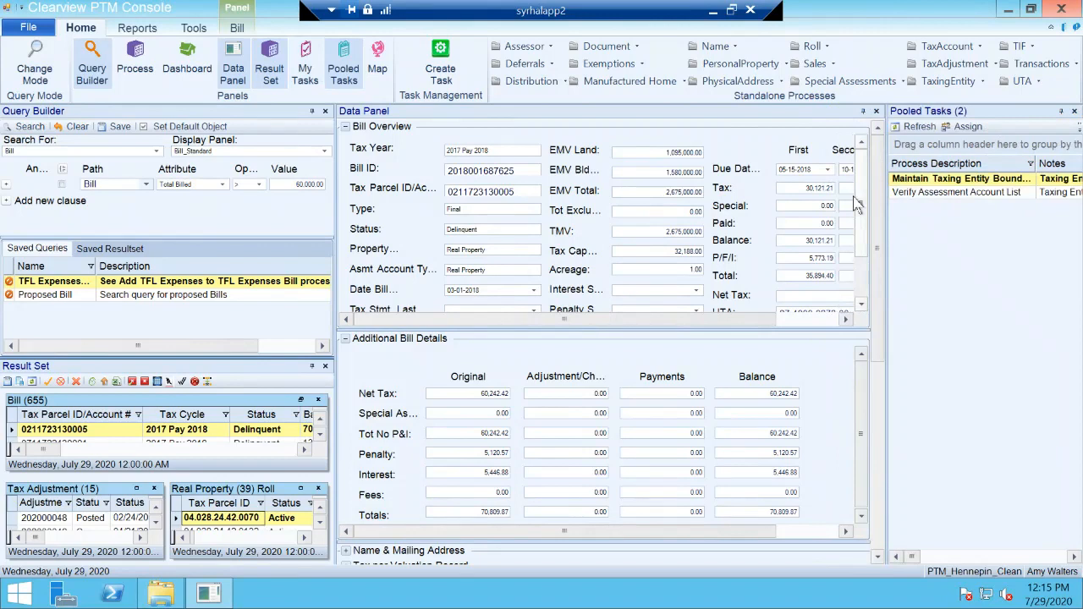
left_click(1062, 114)
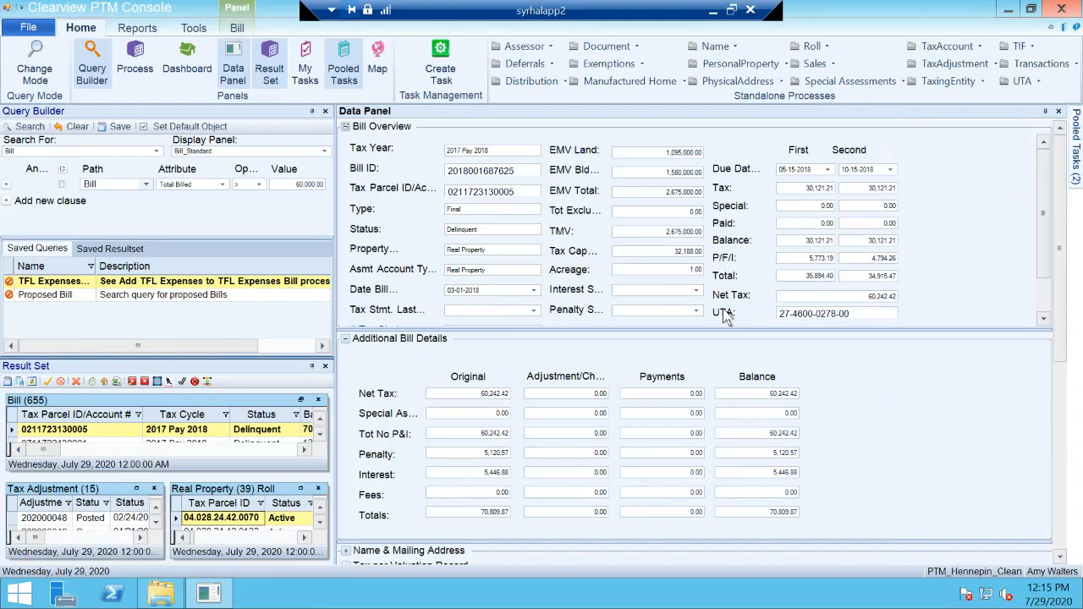
Step: Float the Data Panel and dock it back in place, and collapse its Additional Bill Details section
left_click_drag(766, 110, 624, 137)
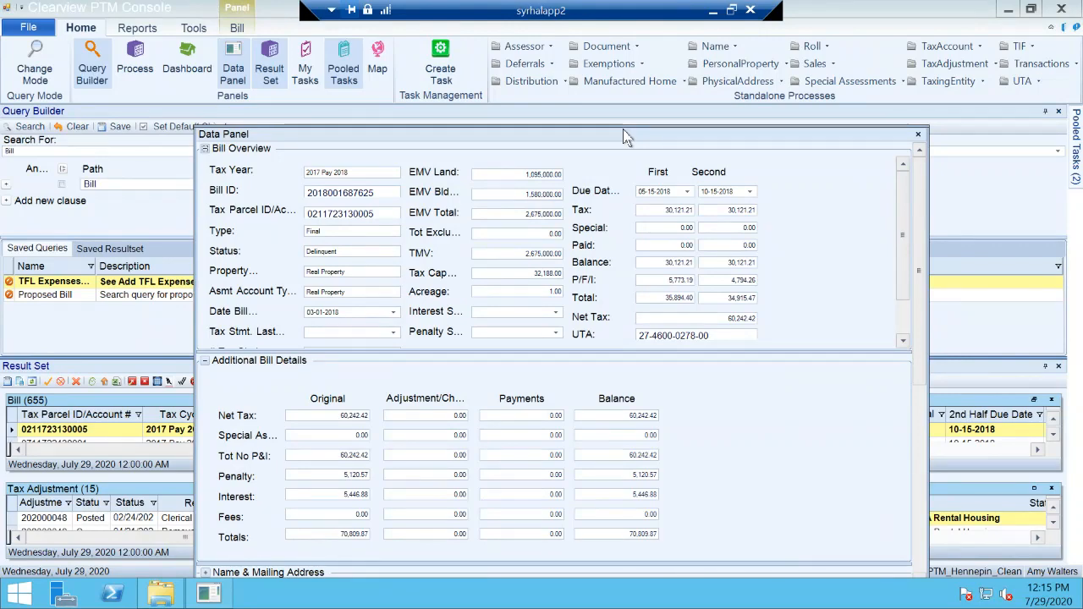
double_click(624, 132)
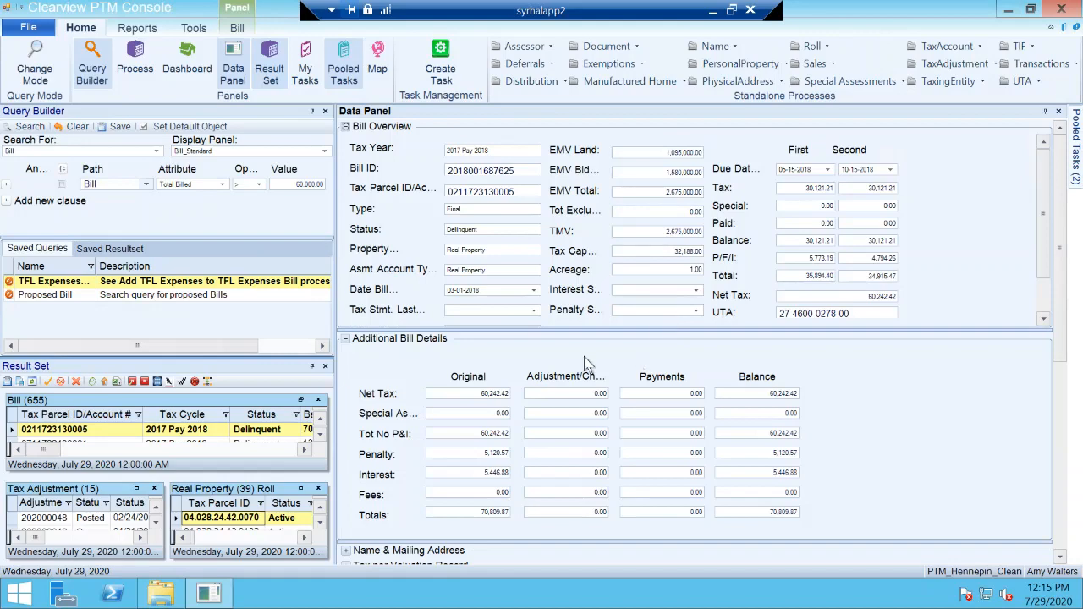
left_click(345, 339)
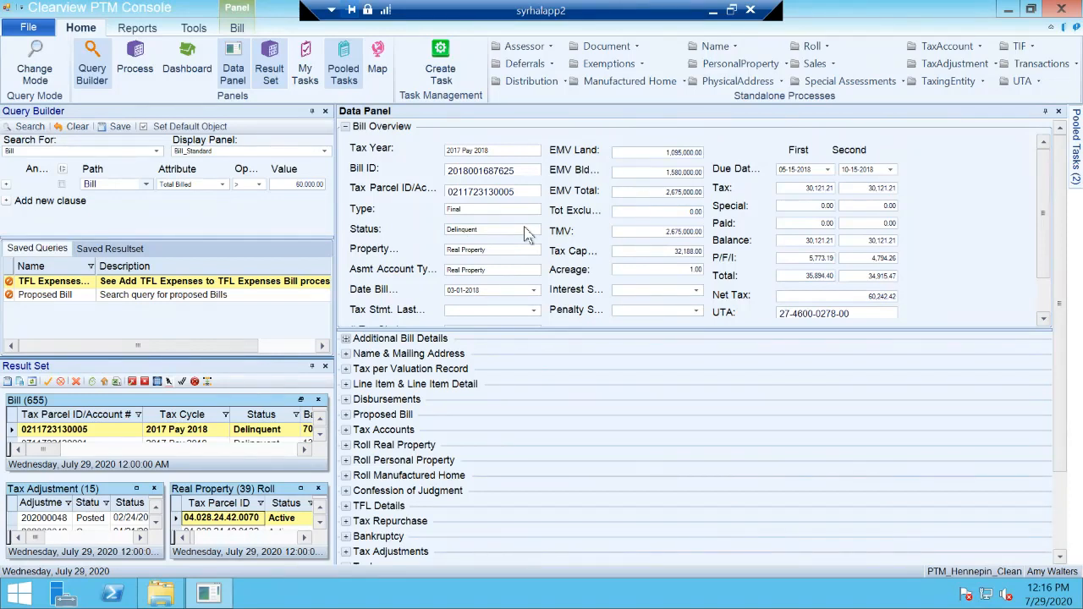
Step: Review the list of Bill data panes that can be toggled on or off, leaving the selection as it is
left_click(238, 28)
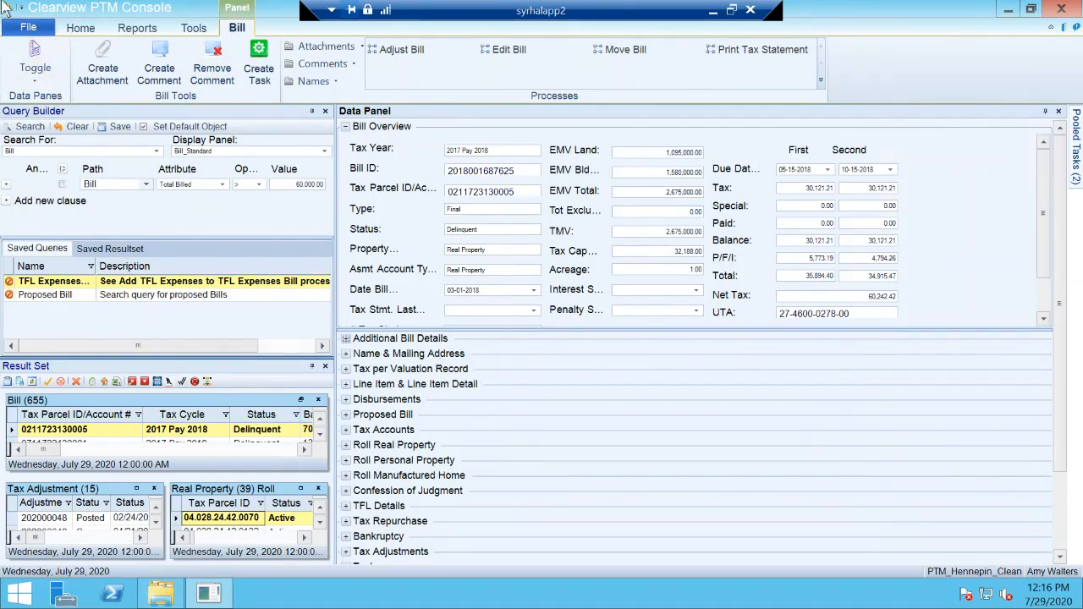
left_click(43, 74)
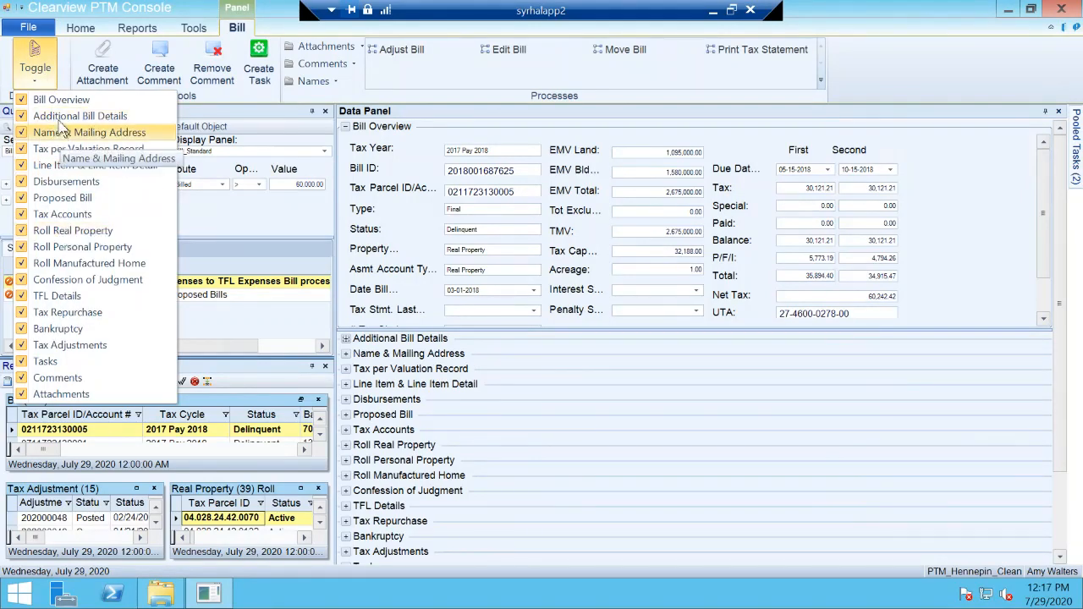
left_click(37, 72)
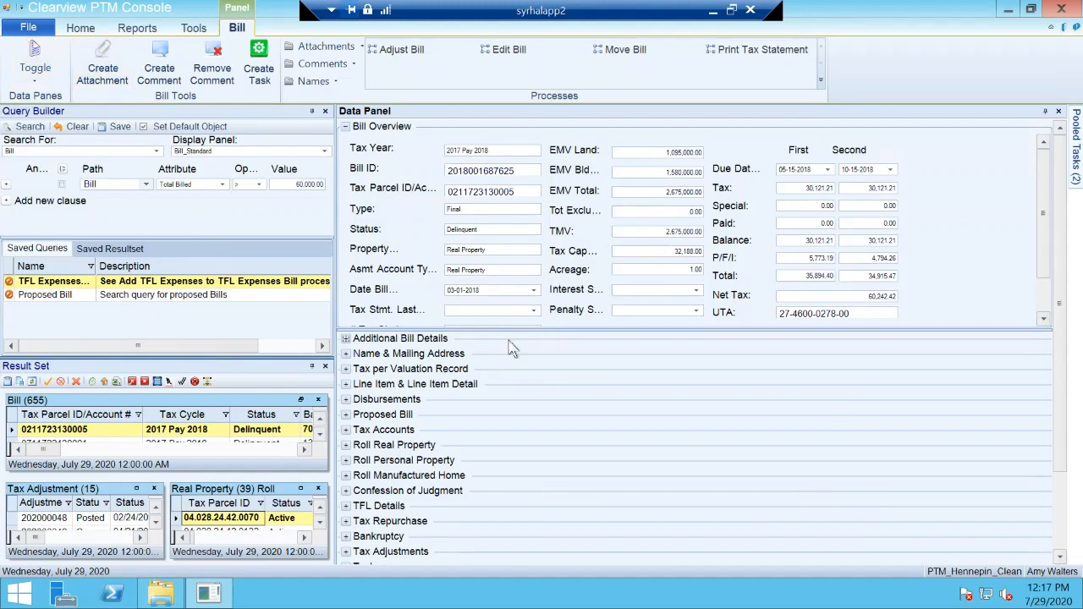
Step: Expand Name & Mailing Address and query the non-owner's related Name record using the Name_AANoSSNSIN panel set
left_click(346, 354)
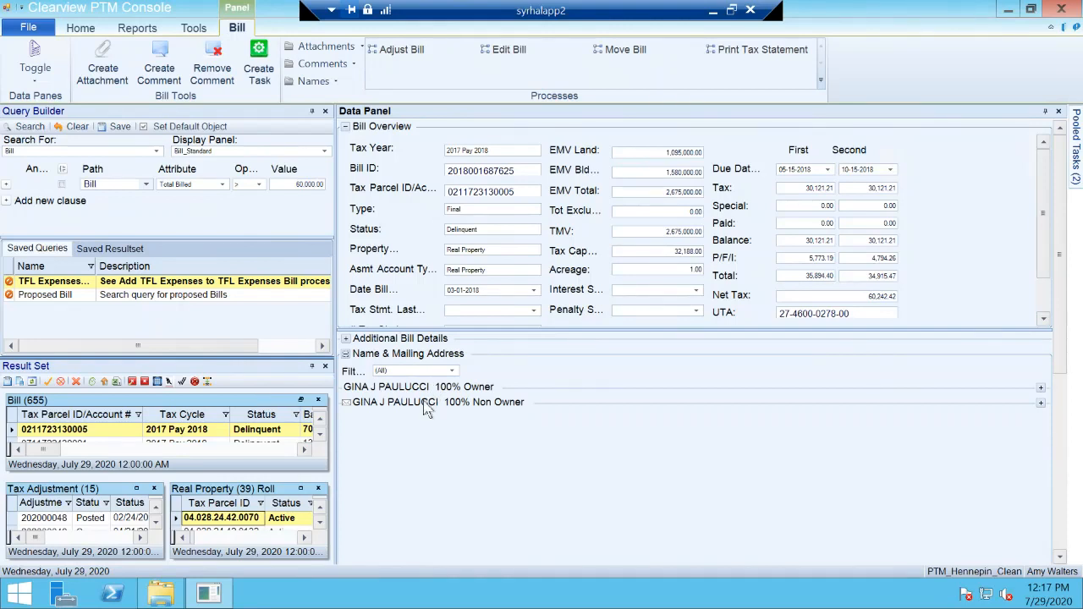
double_click(427, 409)
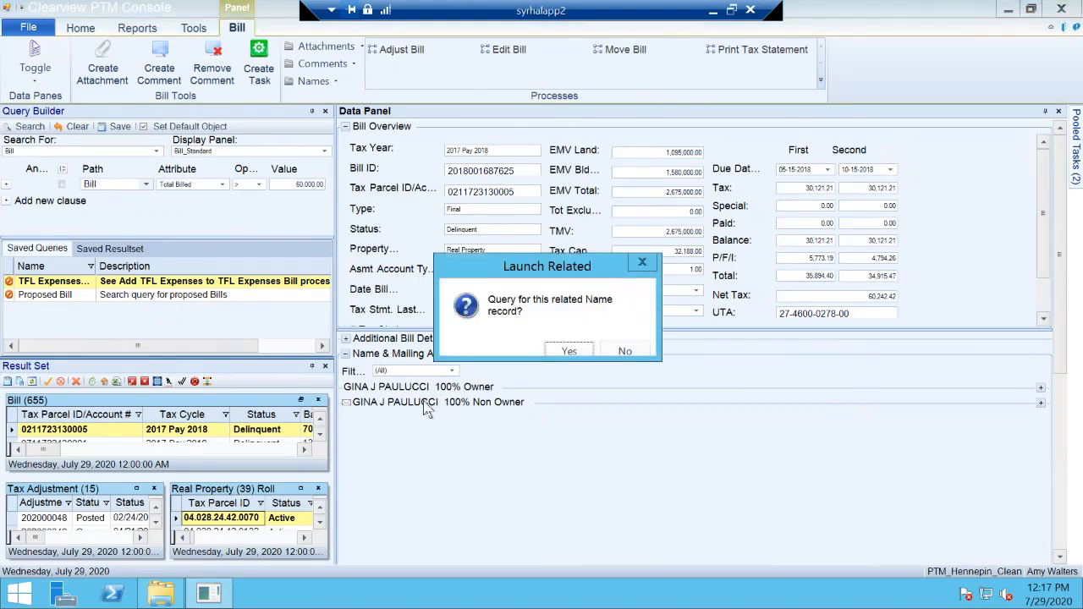
left_click(569, 350)
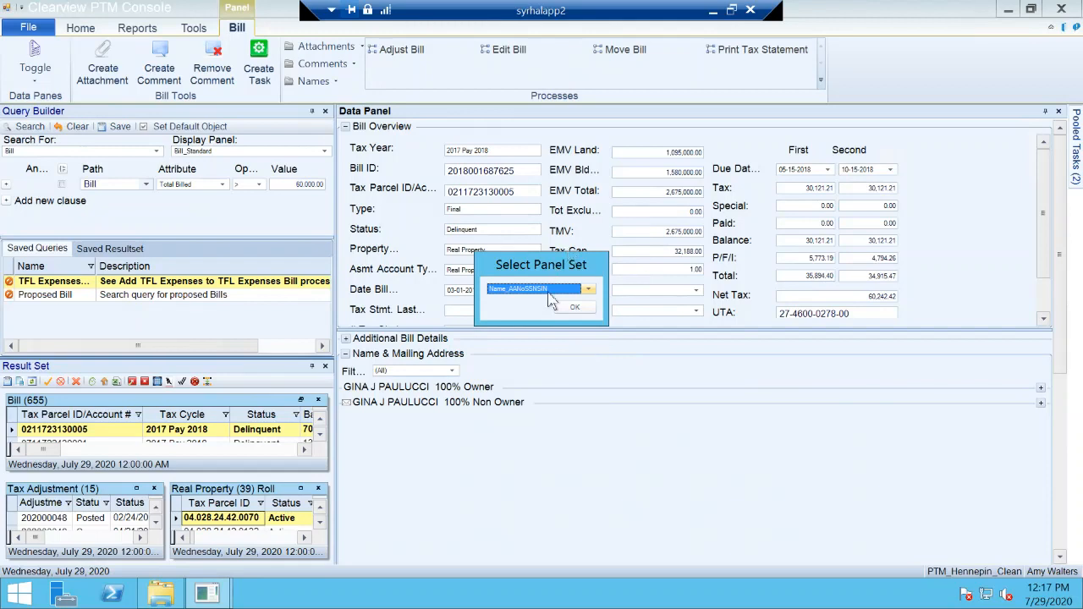
left_click(574, 309)
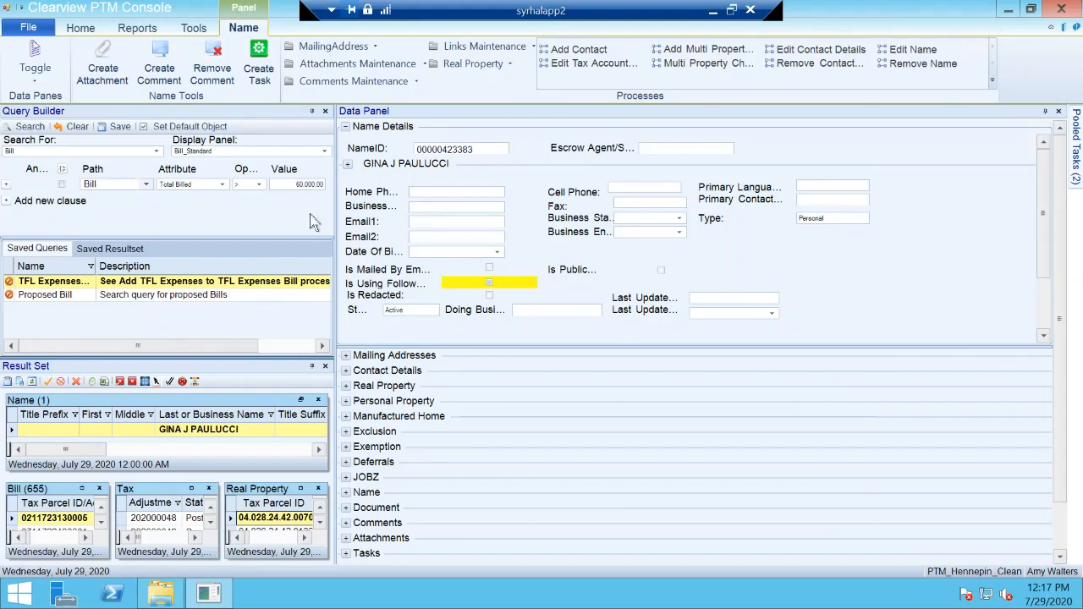
Step: Check the Search For and Display Panel choices in the Query Builder, keeping Bill and Bill_Standard
left_click(80, 28)
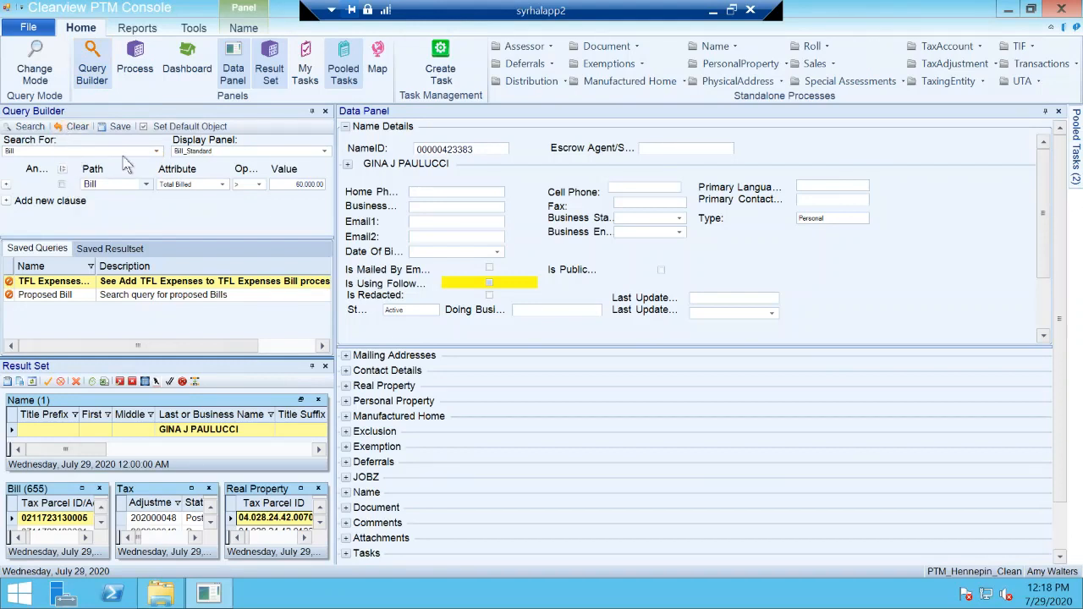
left_click(157, 152)
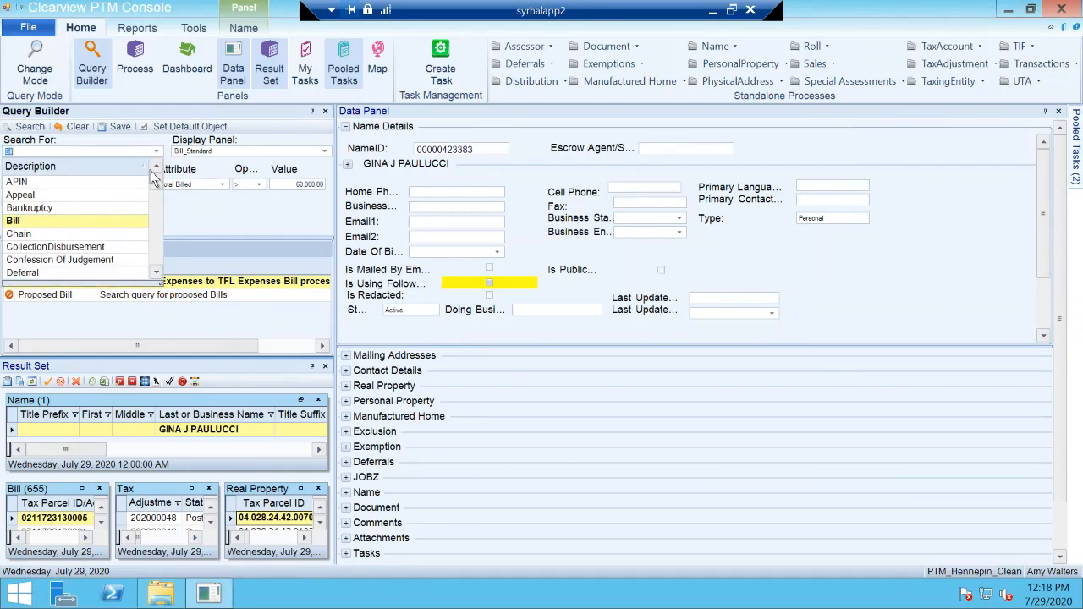
left_click(91, 223)
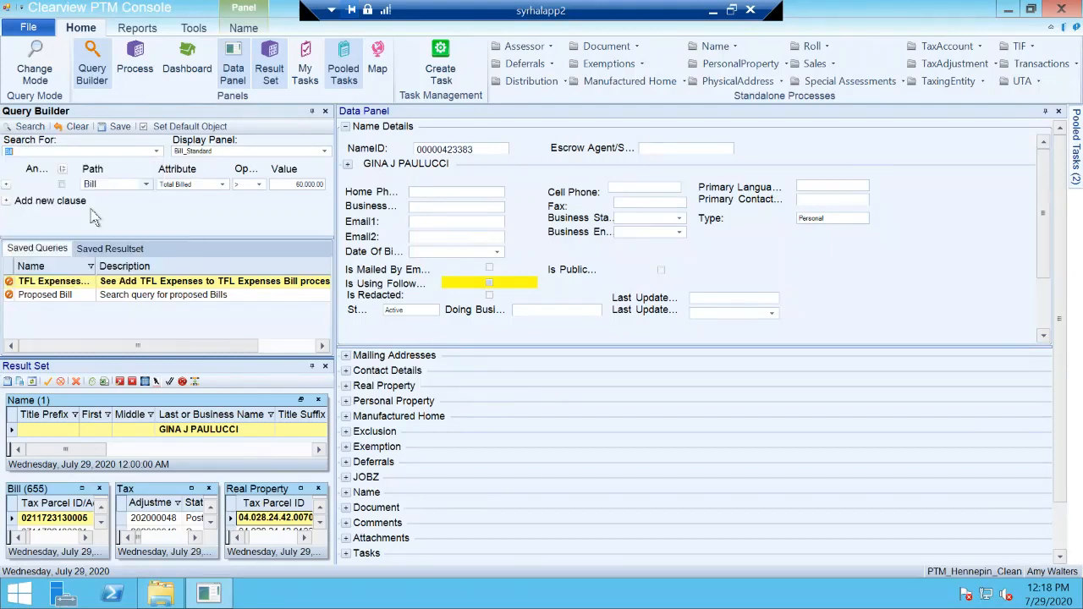
left_click(325, 152)
left_click(326, 152)
Step: Switch to the simple query mode and review its searchable object types and Tax Account search fields
left_click(35, 75)
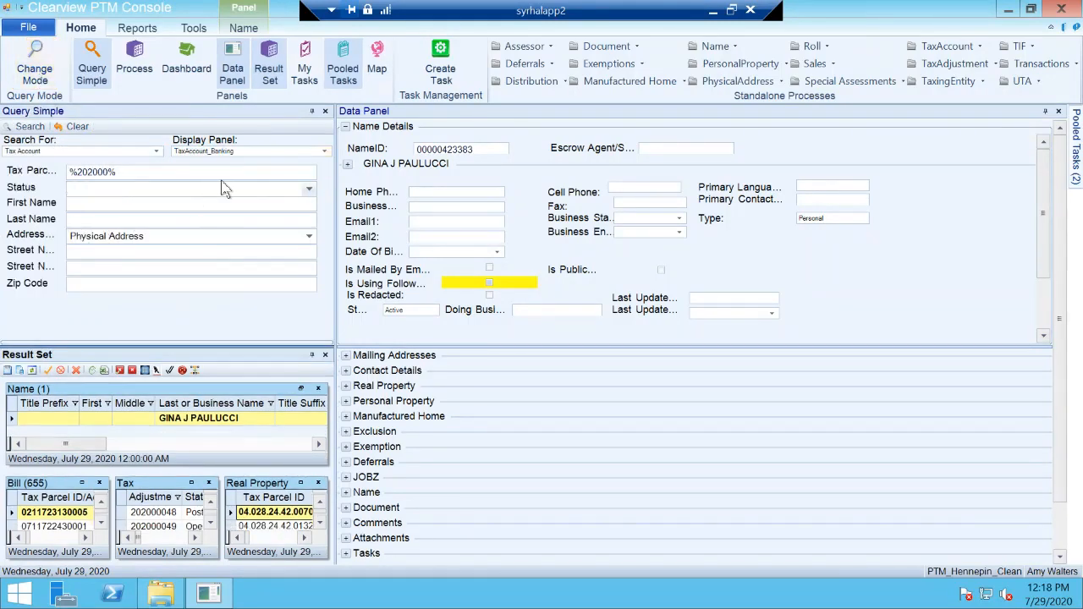
left_click(155, 153)
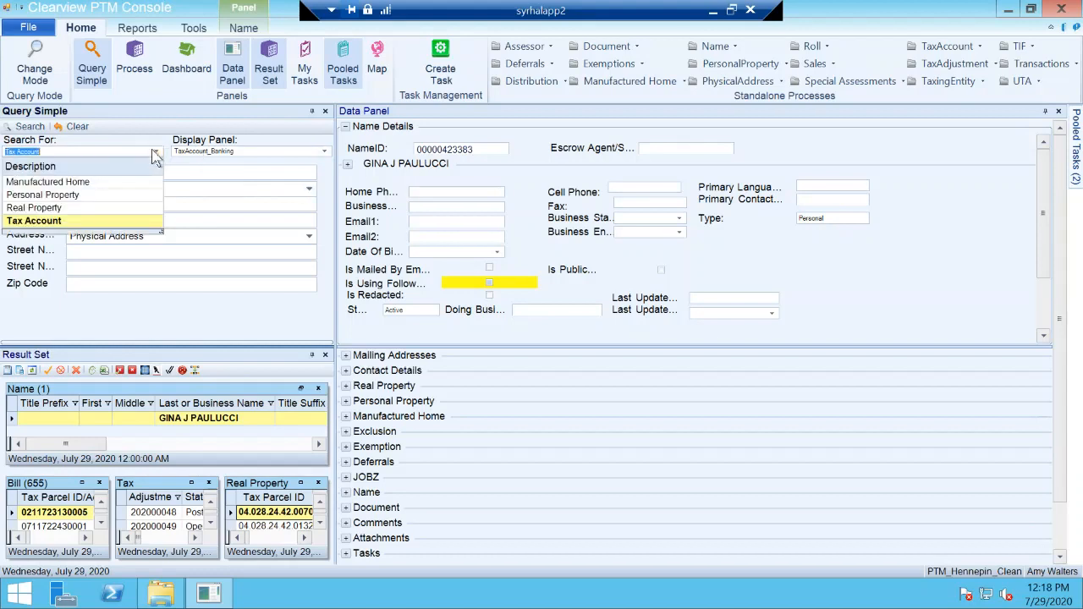
left_click(157, 148)
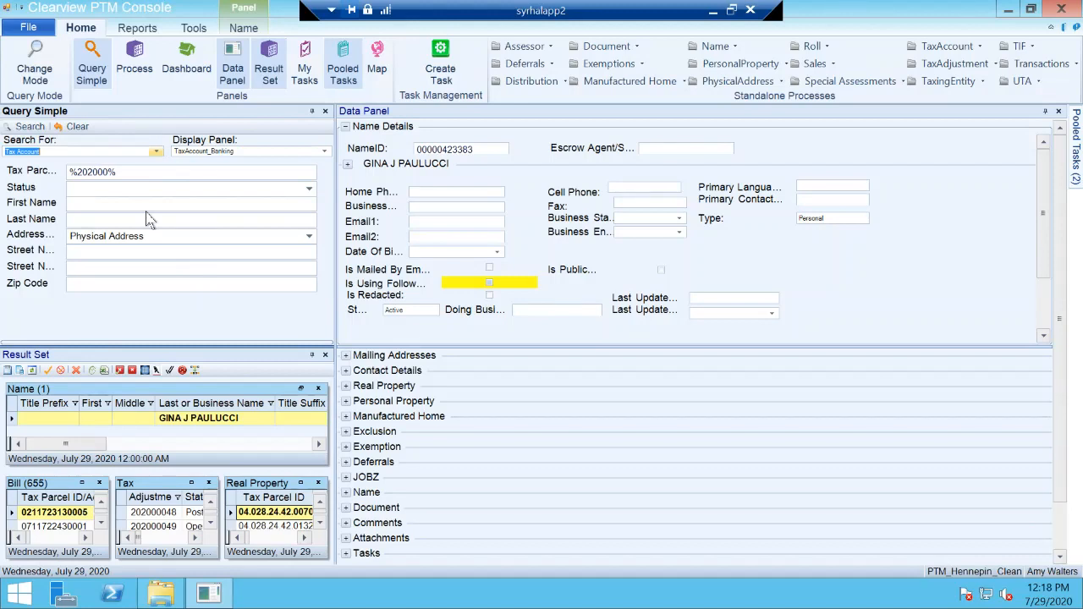
left_click(143, 171)
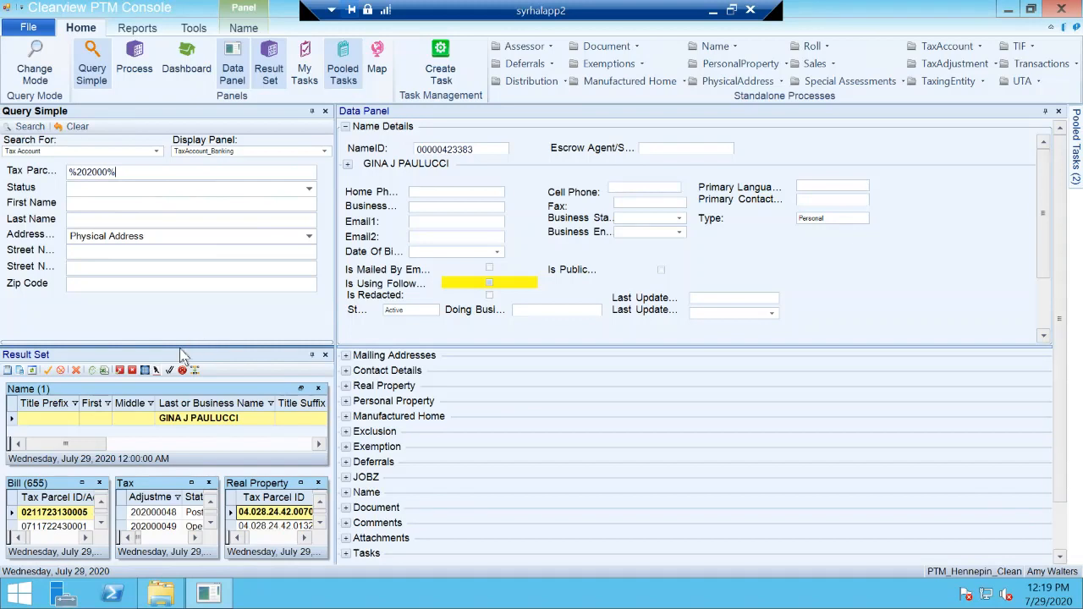
Step: Enlarge the Result Set panel, make the Bill result set the main grid, and shrink the panel back
left_click_drag(187, 351, 191, 250)
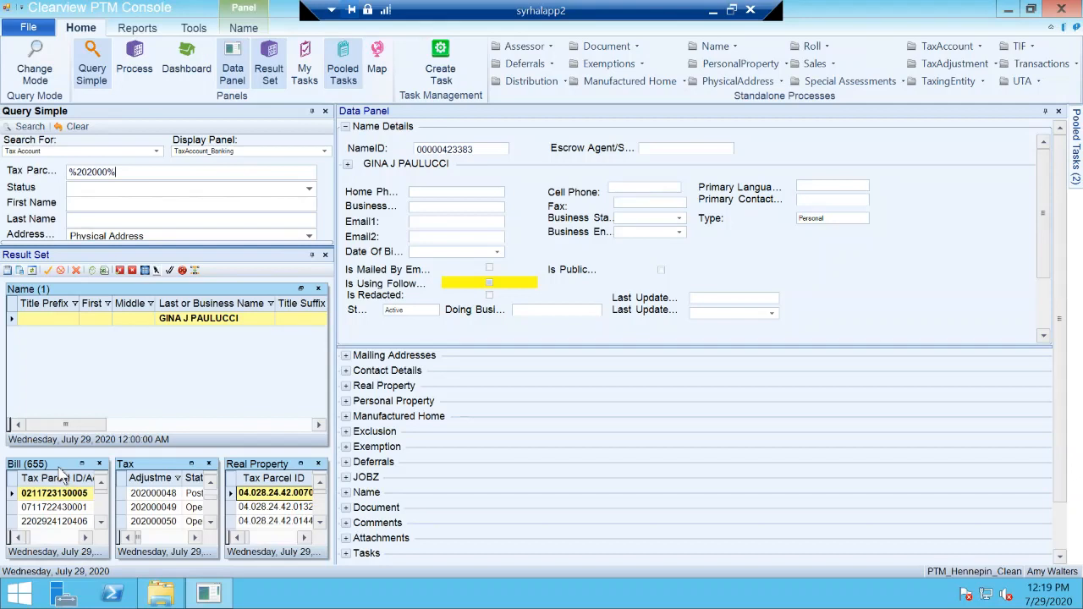
left_click(68, 493)
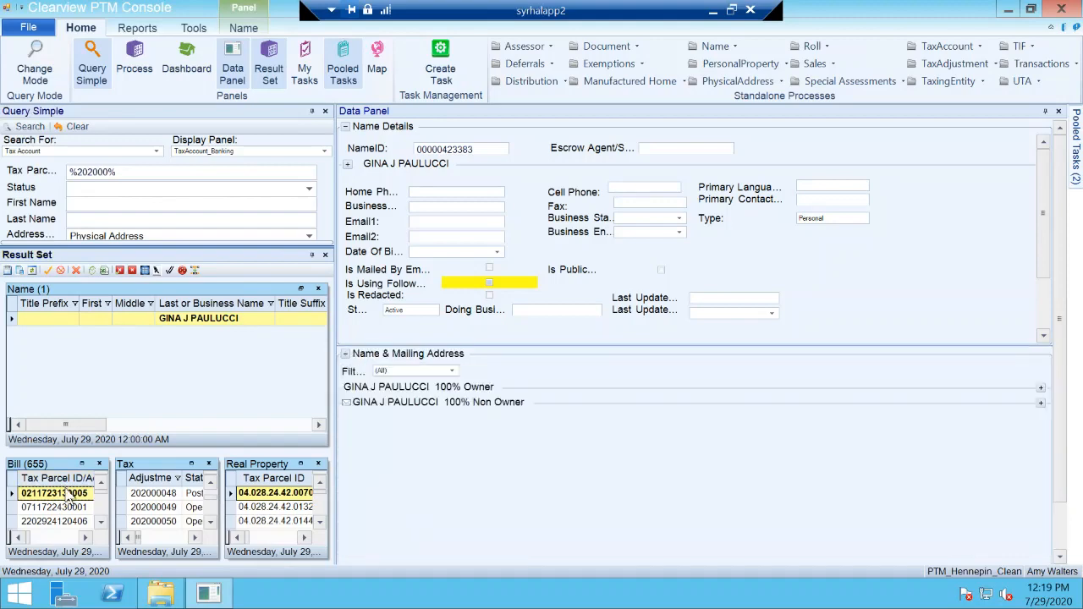
double_click(67, 494)
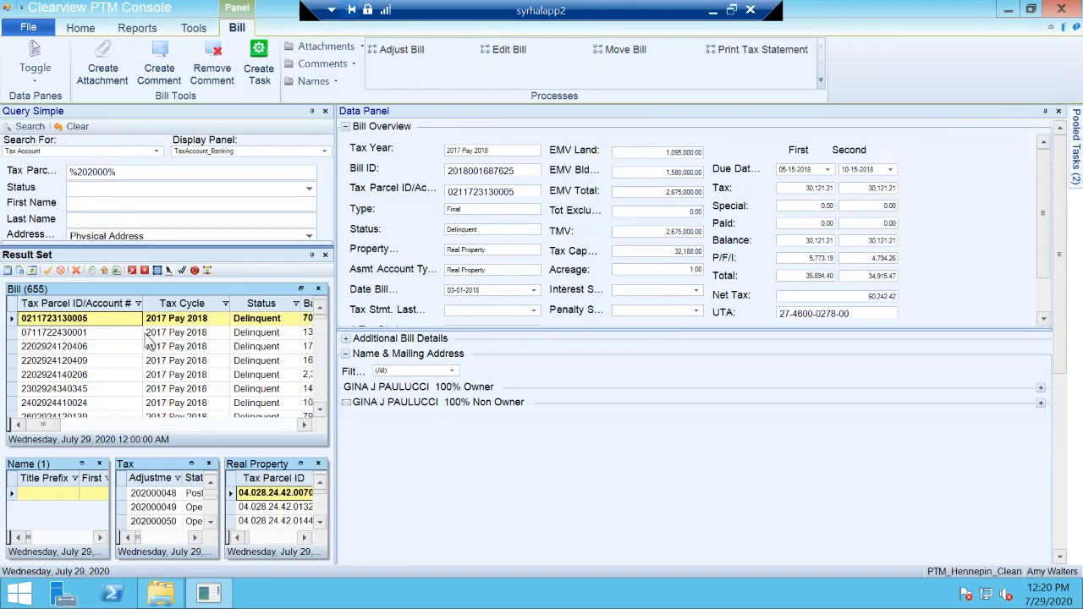
left_click_drag(195, 246, 201, 359)
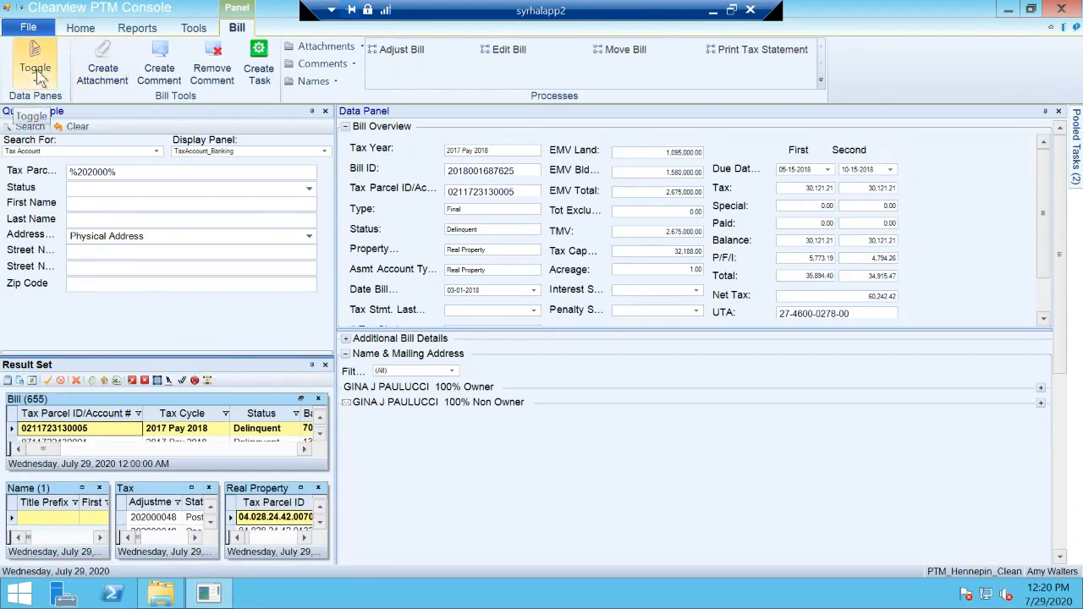
Step: Change the query mode back to Query Builder with its saved queries shown
left_click(195, 268)
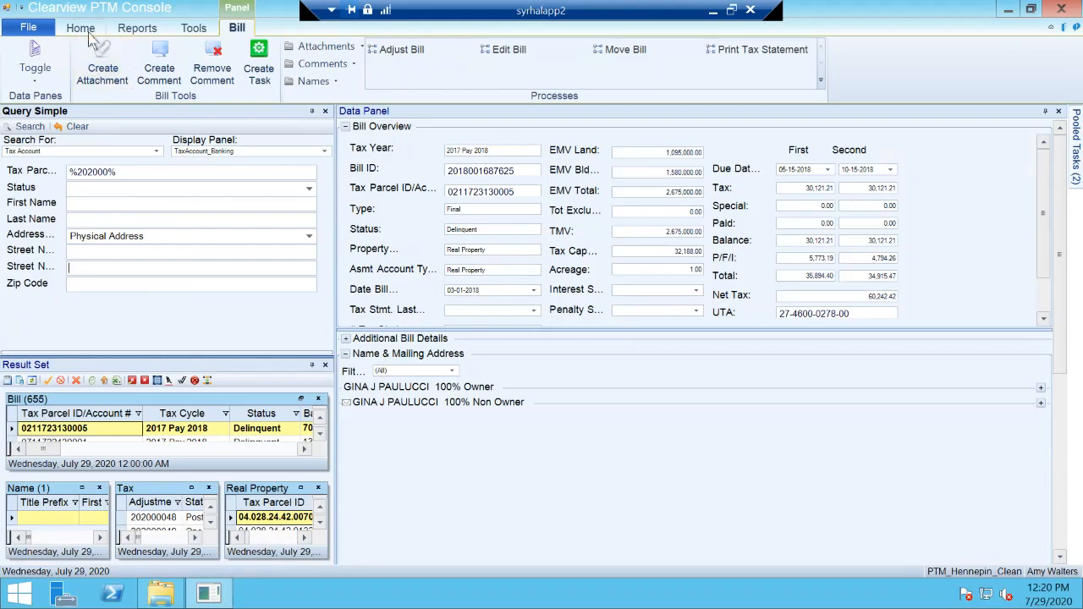
left_click(81, 28)
left_click(35, 68)
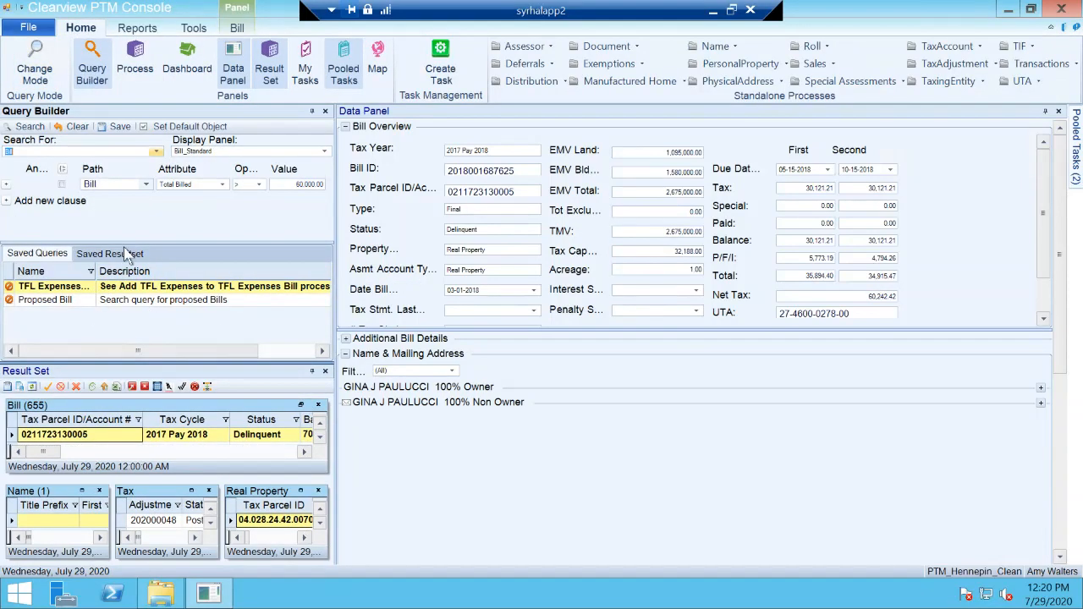
left_click(32, 252)
Step: Set the query's search object to Physical Address and change it to Real Property
left_click(156, 152)
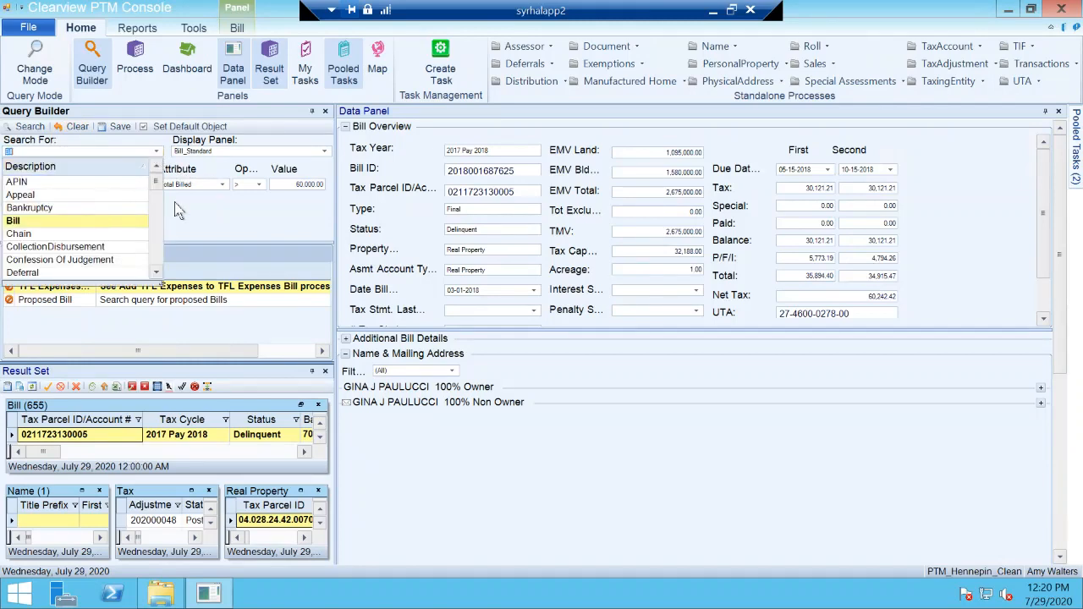
scroll(156, 272, "down", 2)
scroll(155, 272, "down", 8)
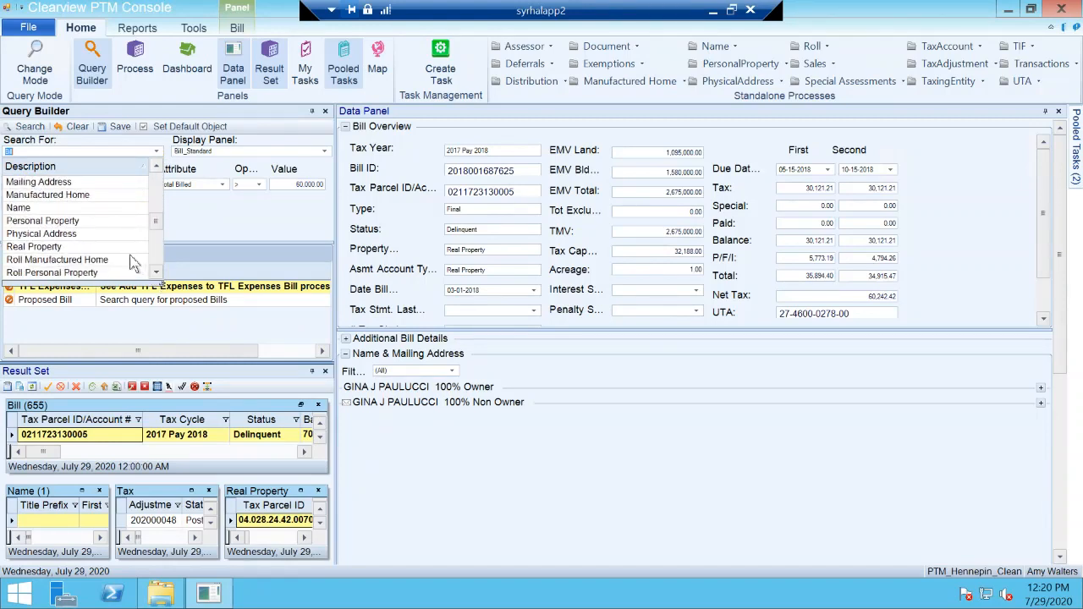
left_click(113, 237)
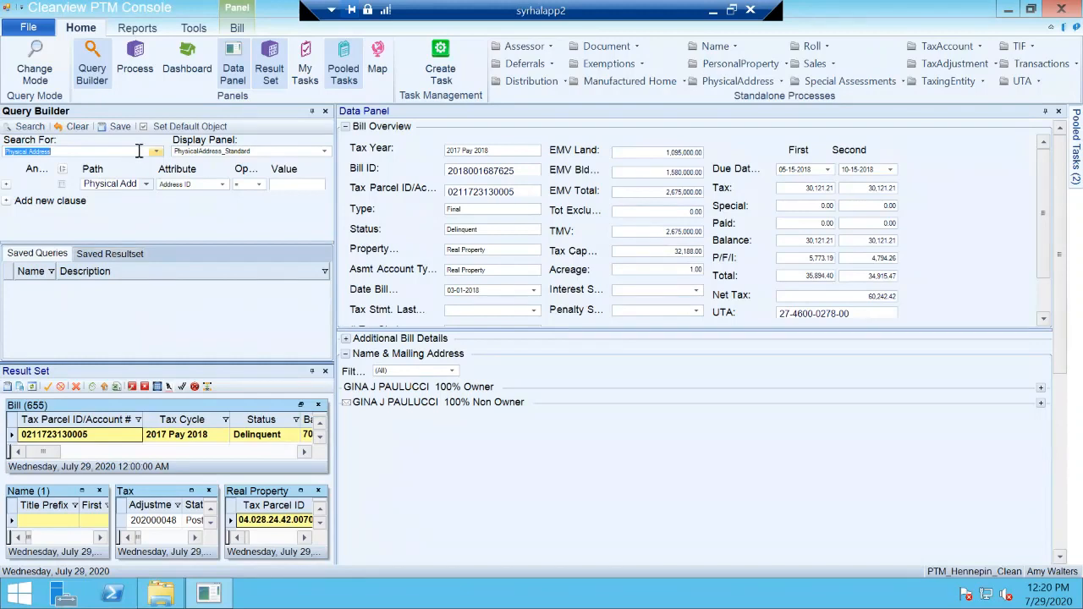
left_click(157, 150)
left_click(101, 247)
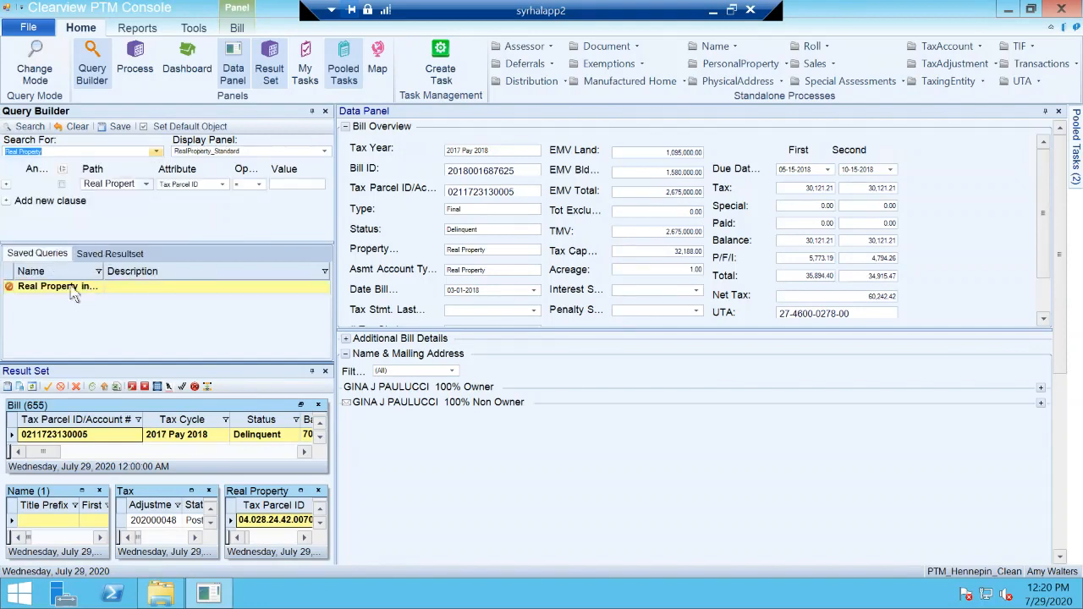
Step: Show the saved result sets for Real Property and display the list of available reports
left_click(116, 256)
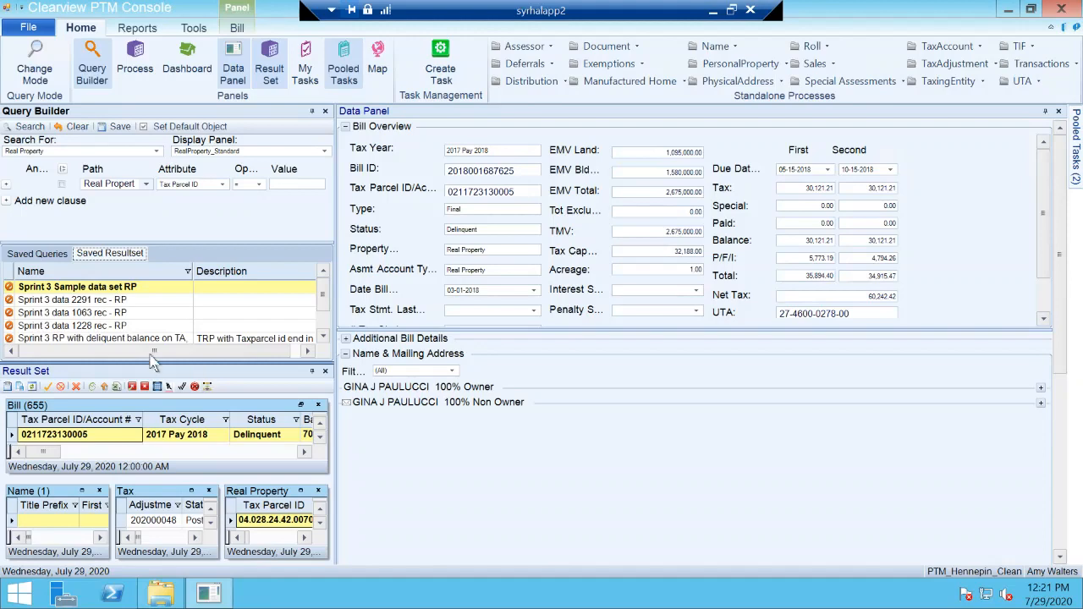
left_click(138, 28)
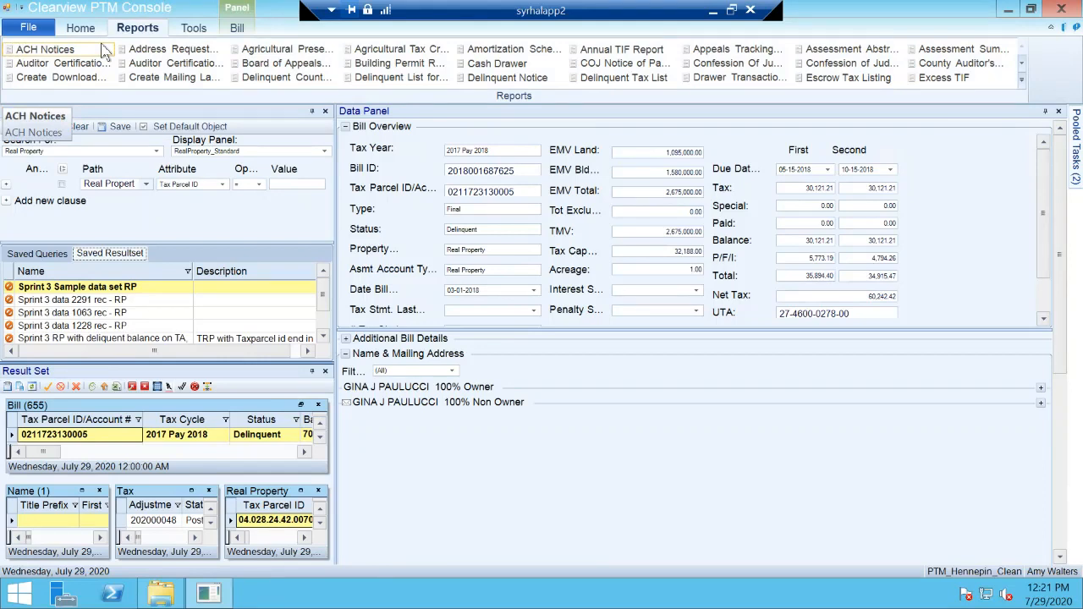
Step: Open the Mini Abstract report's settings window and move it nearer to the middle of the console
left_click(1022, 65)
left_click(1022, 65)
left_click(1022, 65)
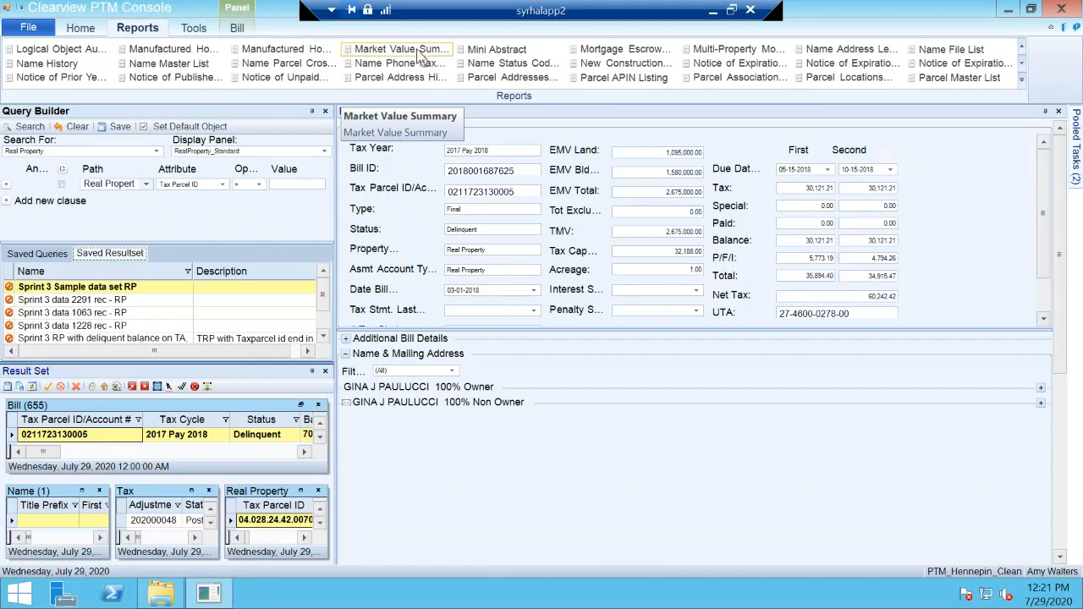
left_click(517, 59)
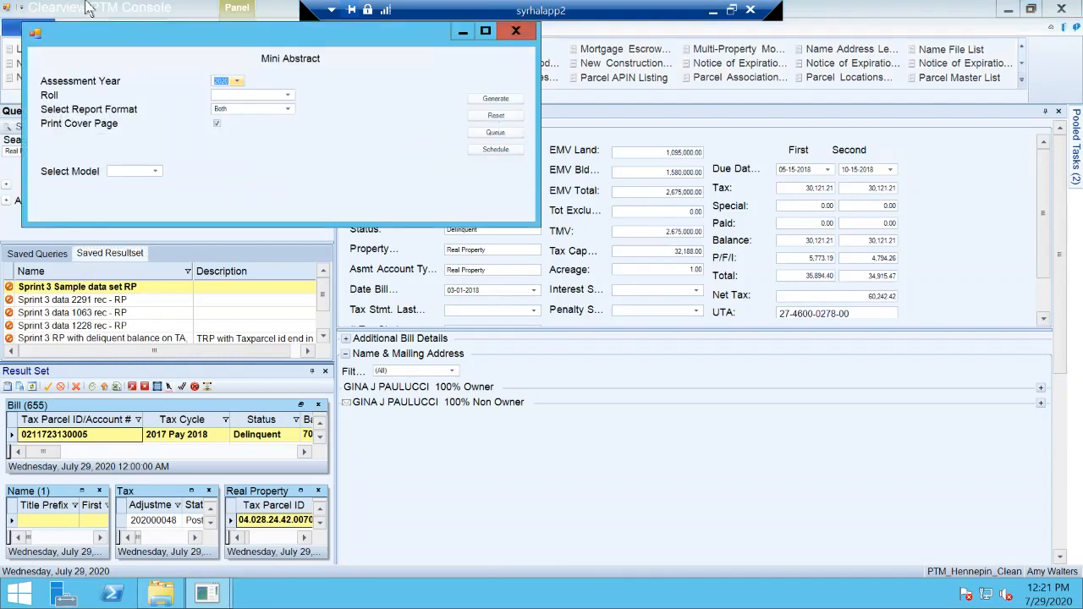
left_click_drag(166, 28, 338, 137)
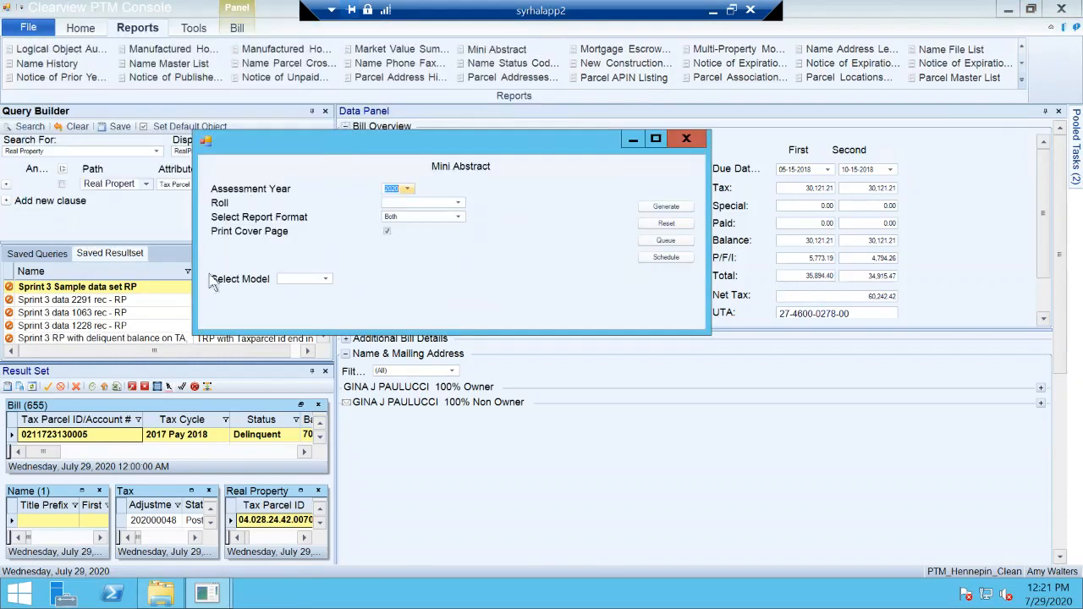
Step: Choose 2020 as the Mini Abstract report's assessment year and look over the available roll types
left_click(407, 193)
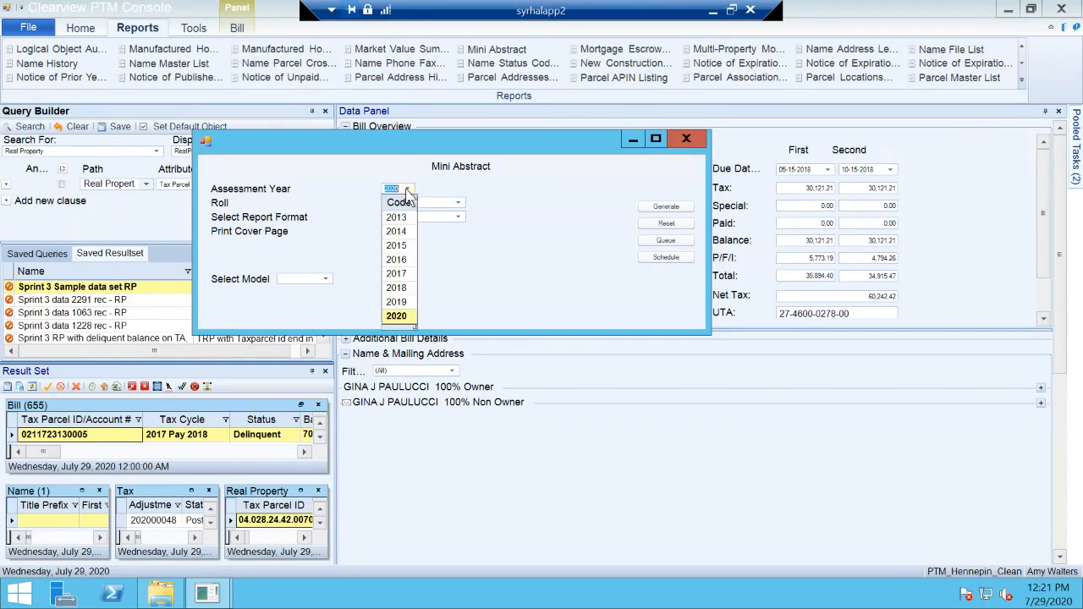
left_click(396, 320)
left_click(457, 203)
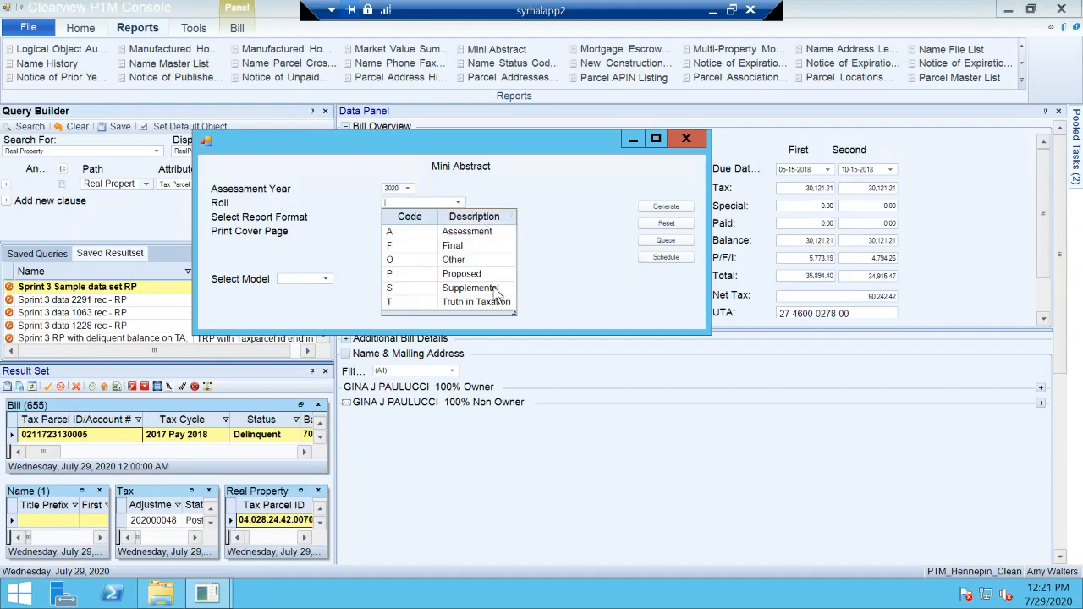
left_click(572, 269)
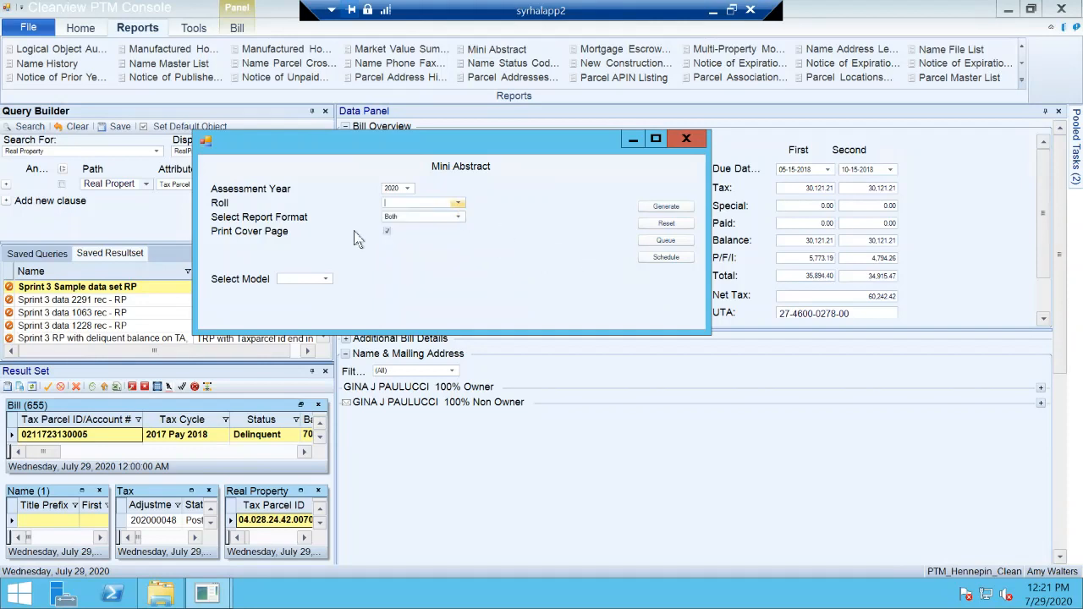
Step: Look over the report format and model choices of the Mini Abstract report, and close it without generating anything
left_click(457, 217)
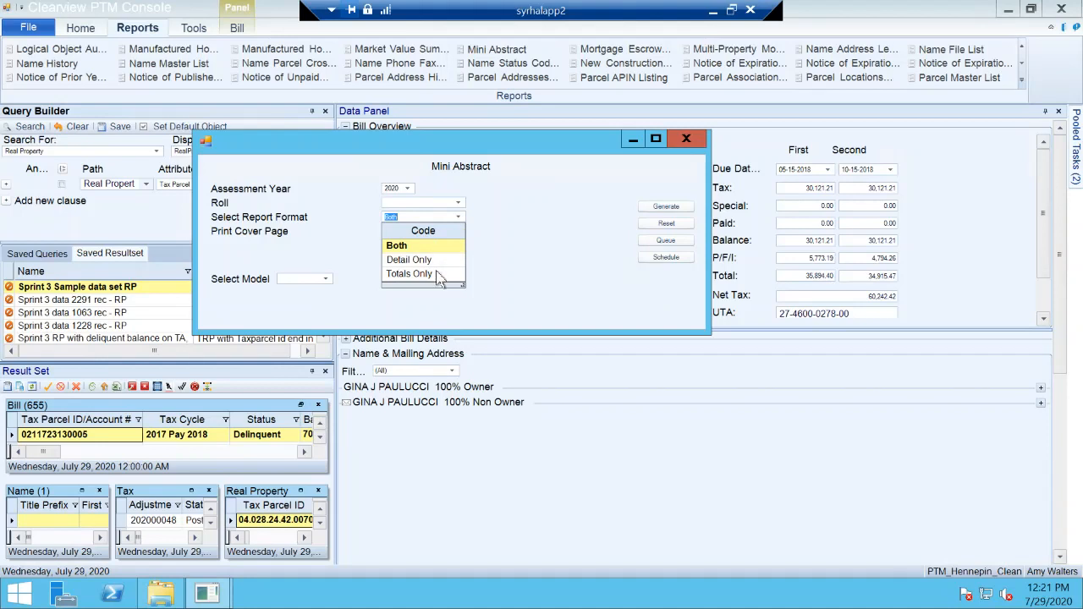
left_click(508, 249)
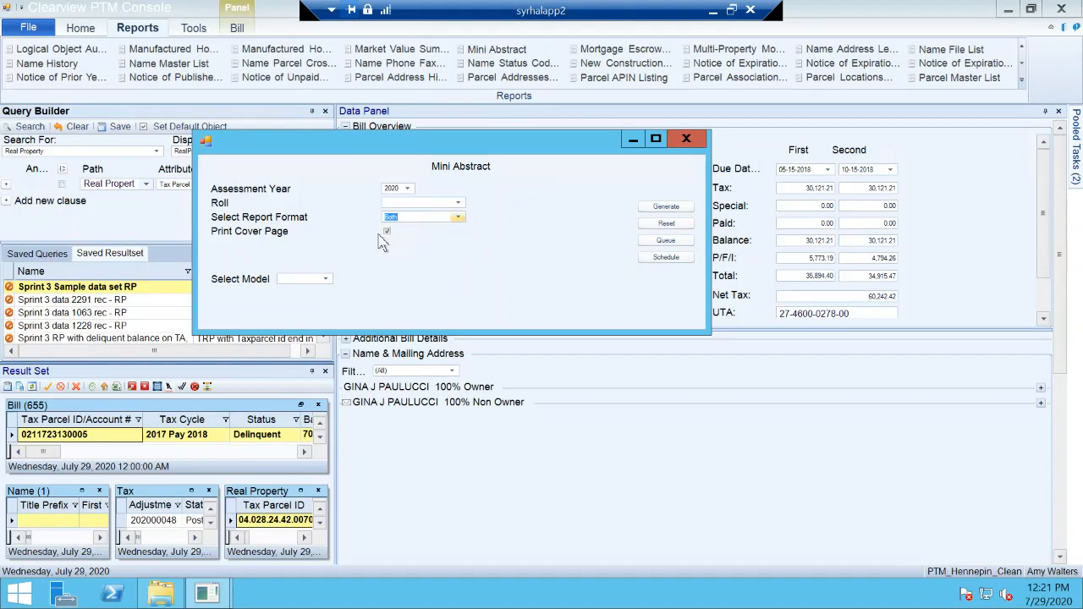
left_click(326, 280)
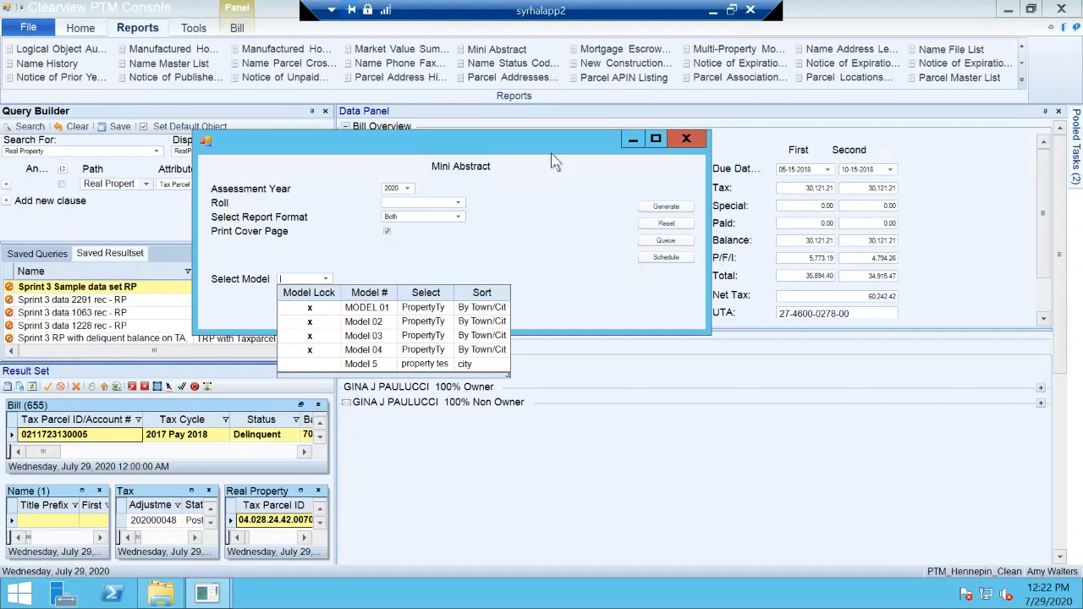
left_click(533, 206)
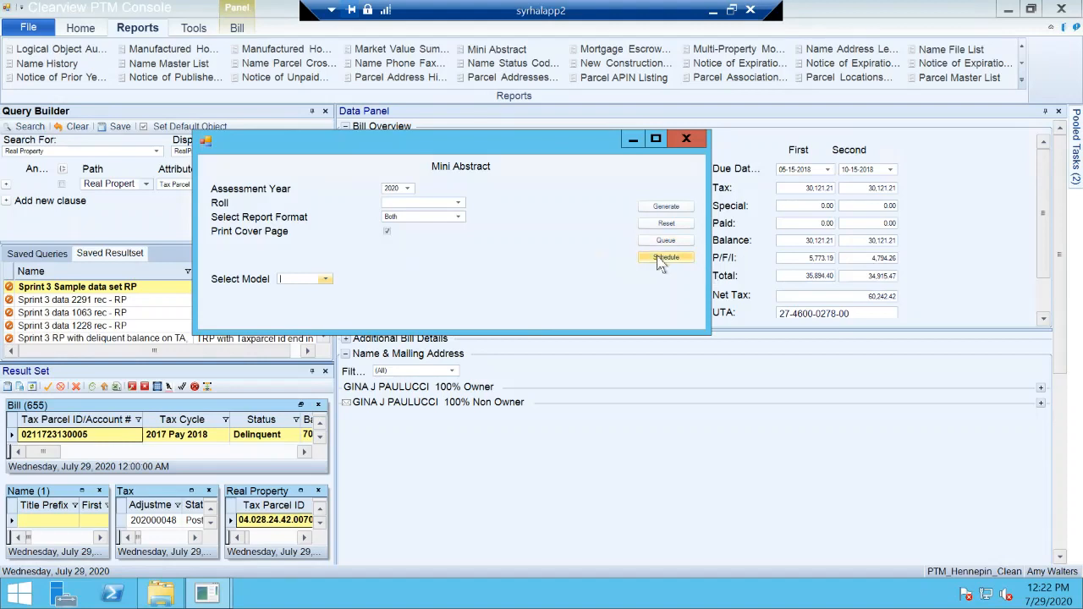
left_click(687, 139)
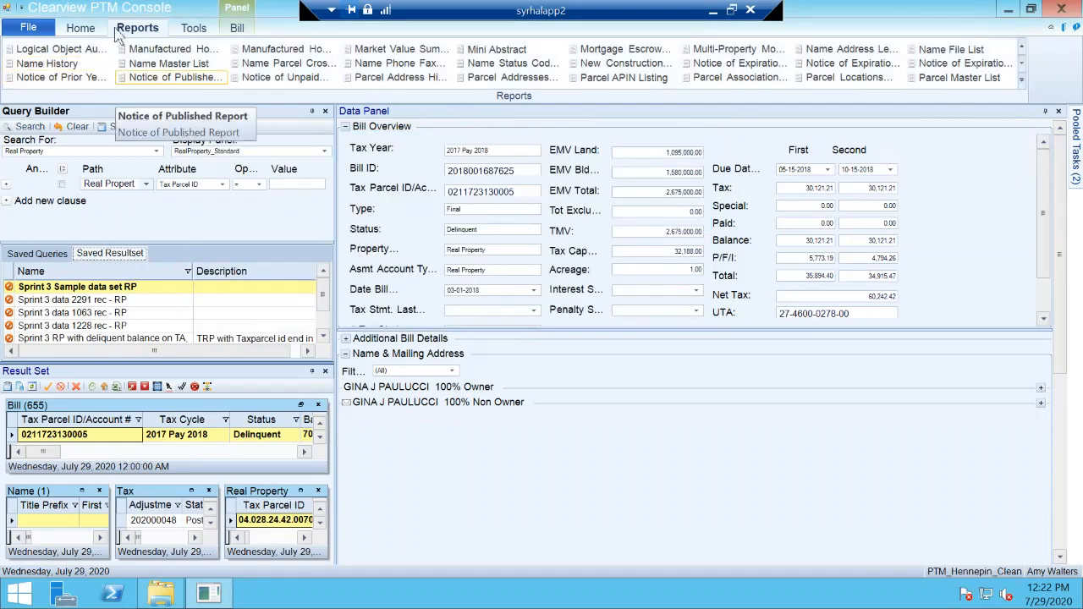
Step: Start creating a task for the current record and select Add New Manufactured Home as its type
left_click(81, 28)
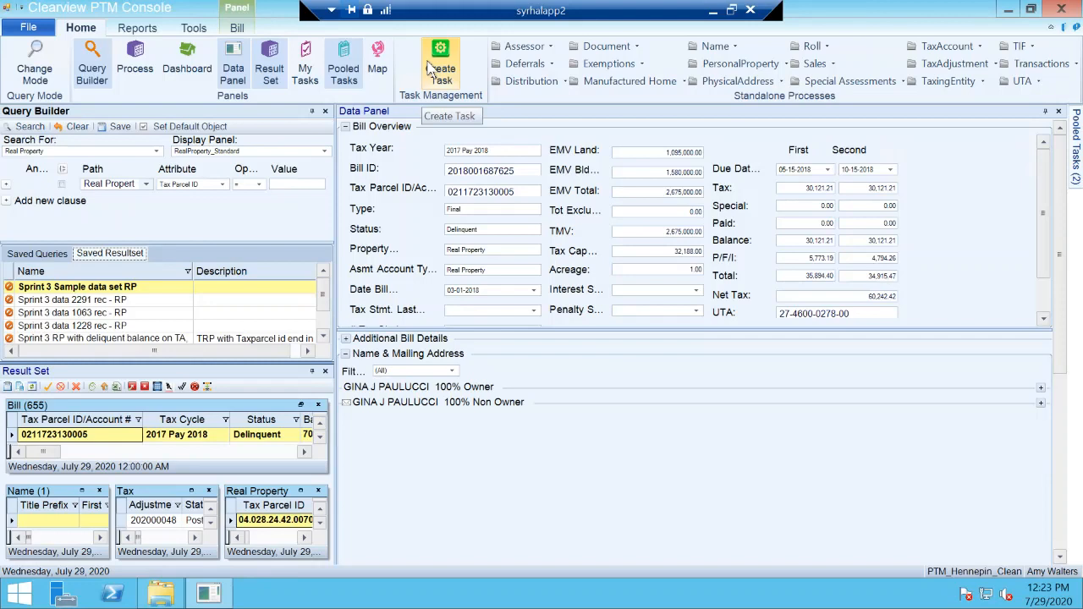
left_click(432, 68)
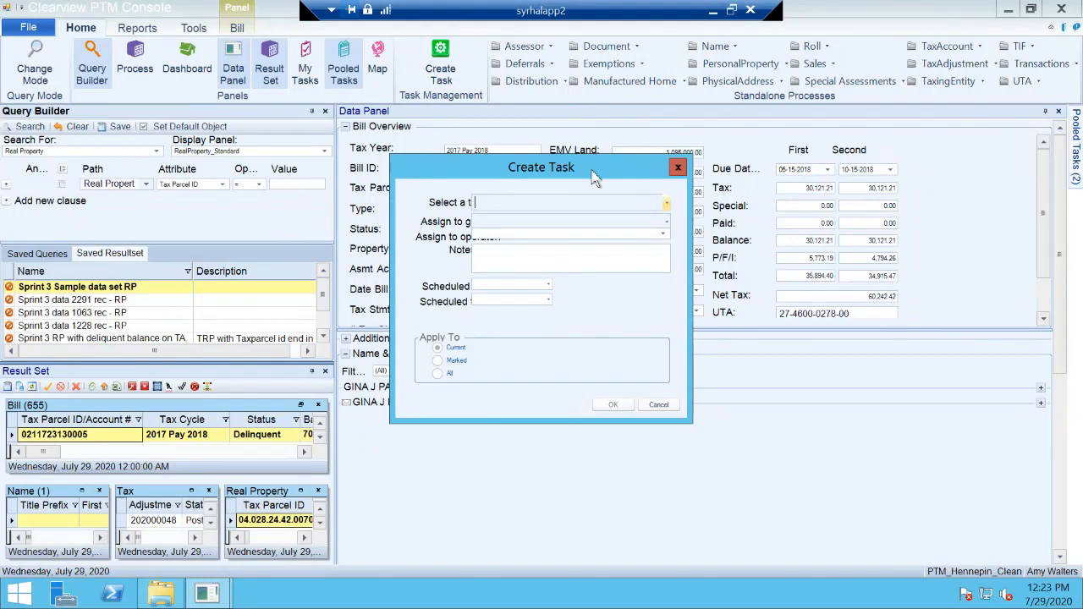
left_click_drag(601, 162, 612, 190)
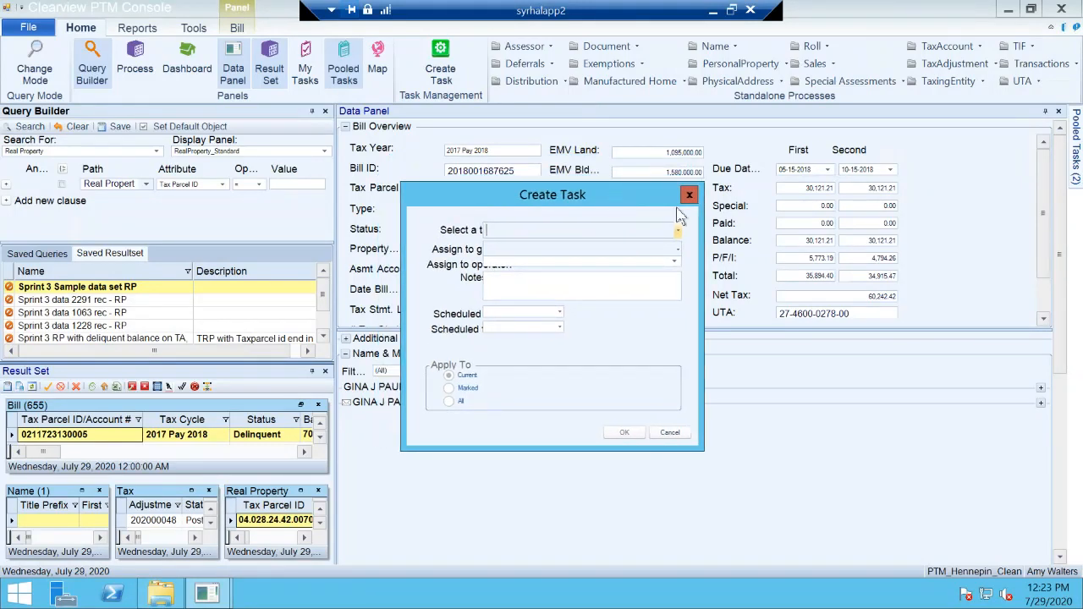
left_click(676, 232)
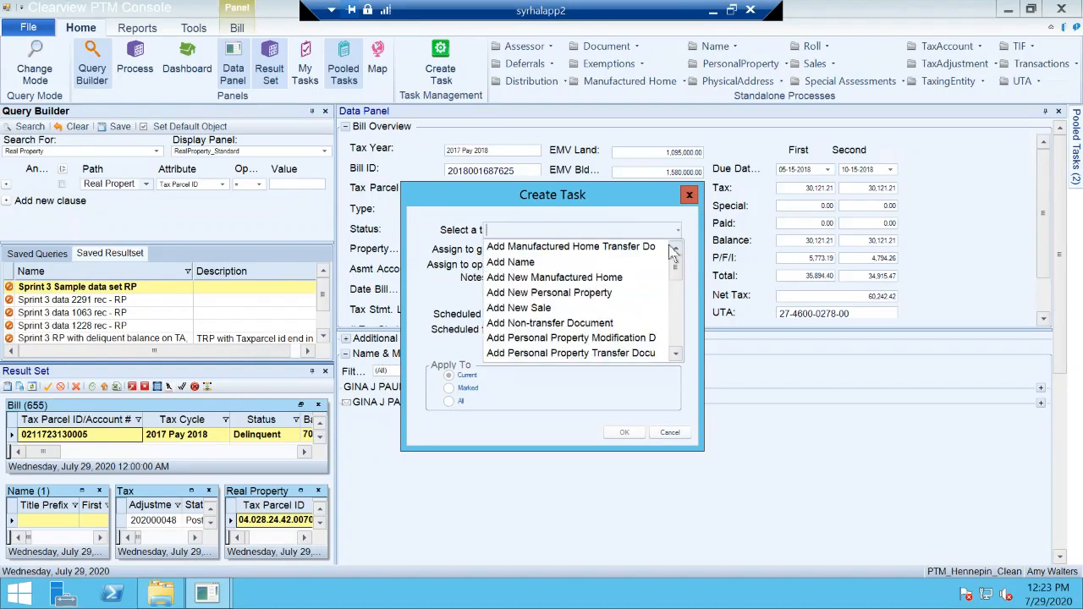
mouse_move(676, 265)
left_mouse_down()
mouse_move(662, 353)
mouse_move(673, 272)
left_mouse_up()
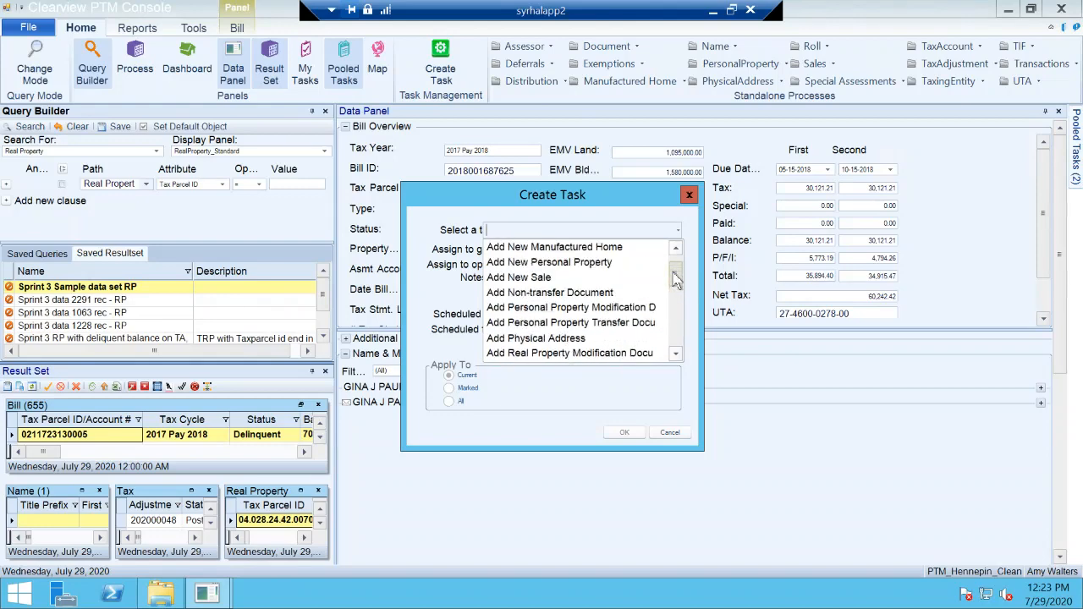
left_click(629, 248)
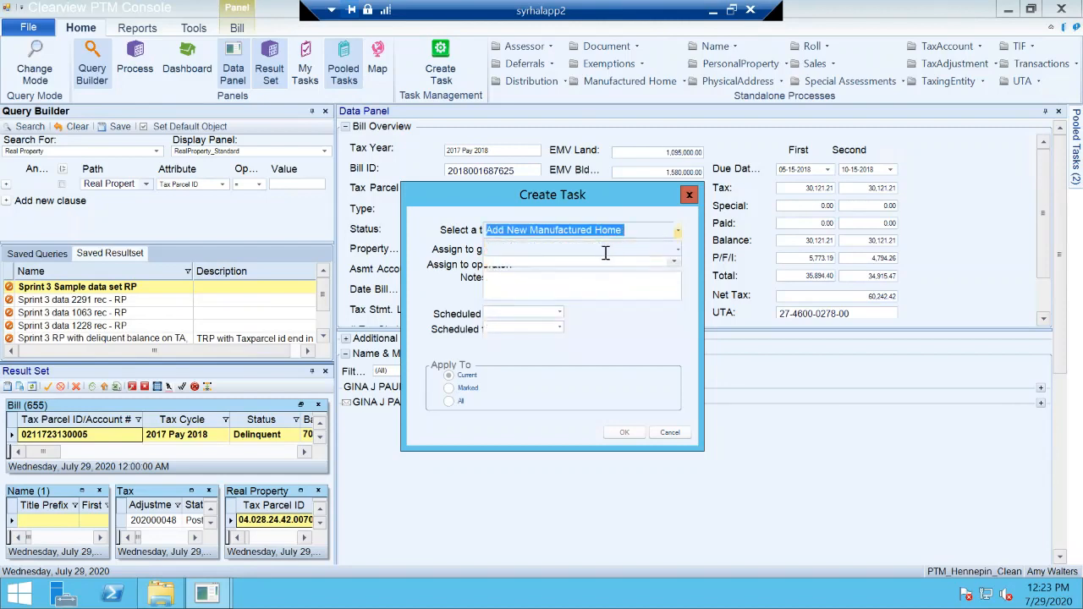
Step: Assign the new task to the second listed group and check the operators available for it
left_click(677, 251)
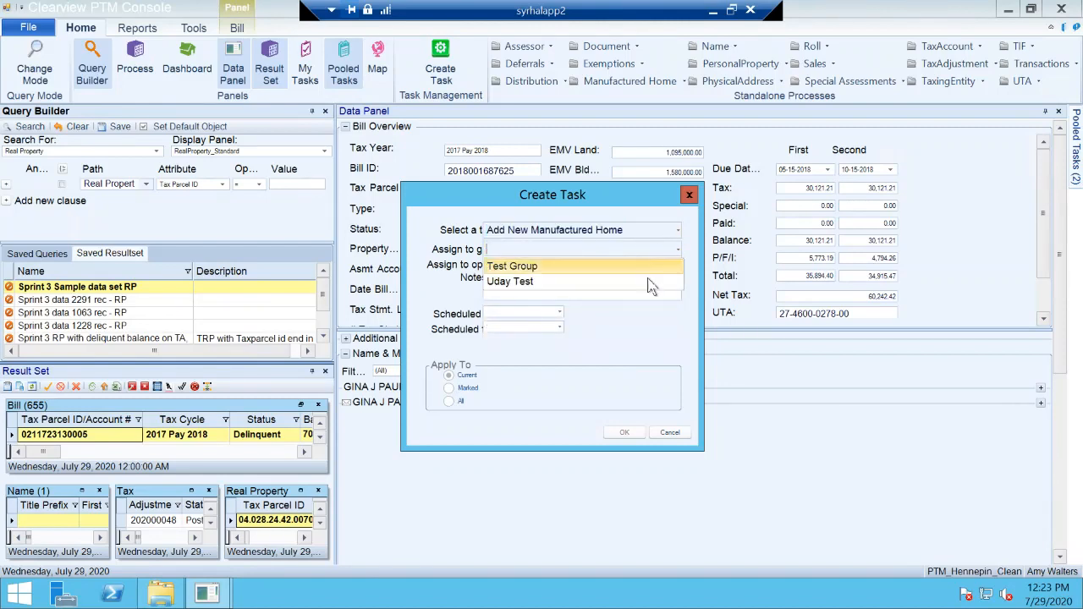
left_click(648, 281)
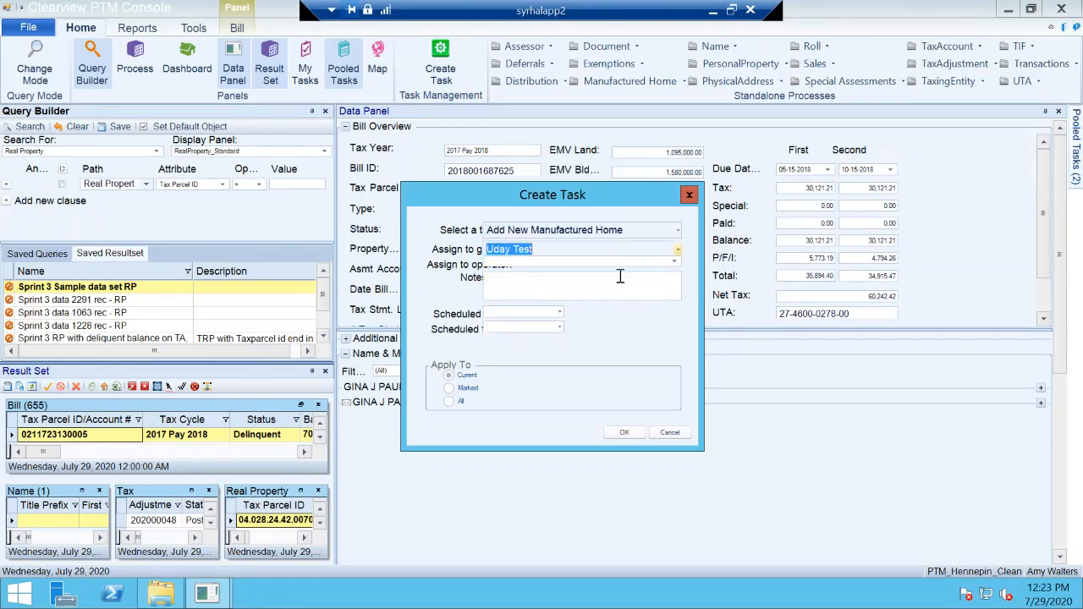
left_click(677, 263)
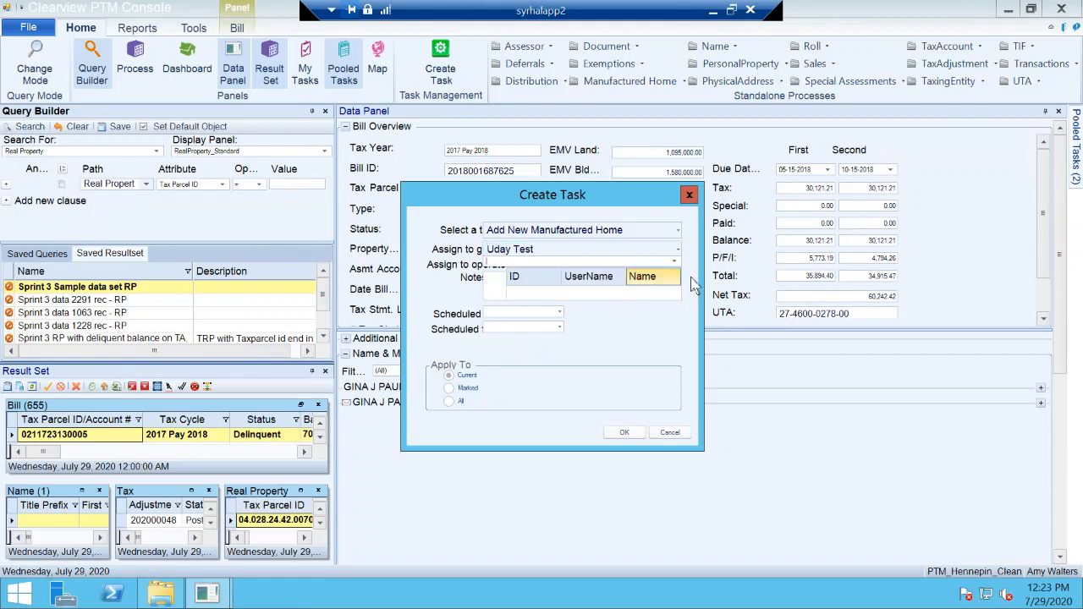
left_click(674, 262)
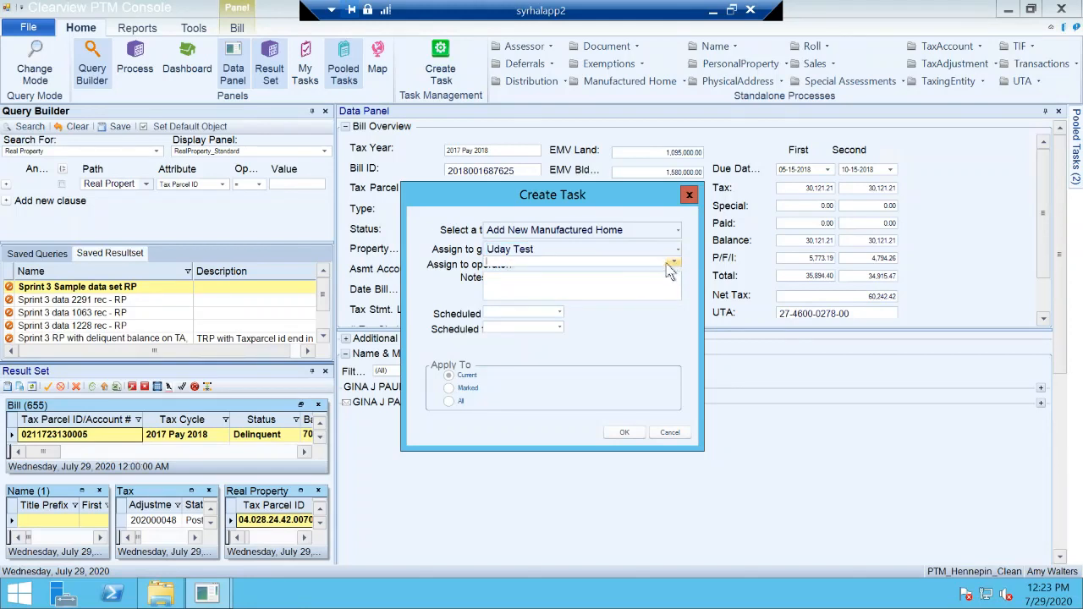
Step: Look over the new task's notes and scheduling fields, and close the form without creating the task
left_click(600, 290)
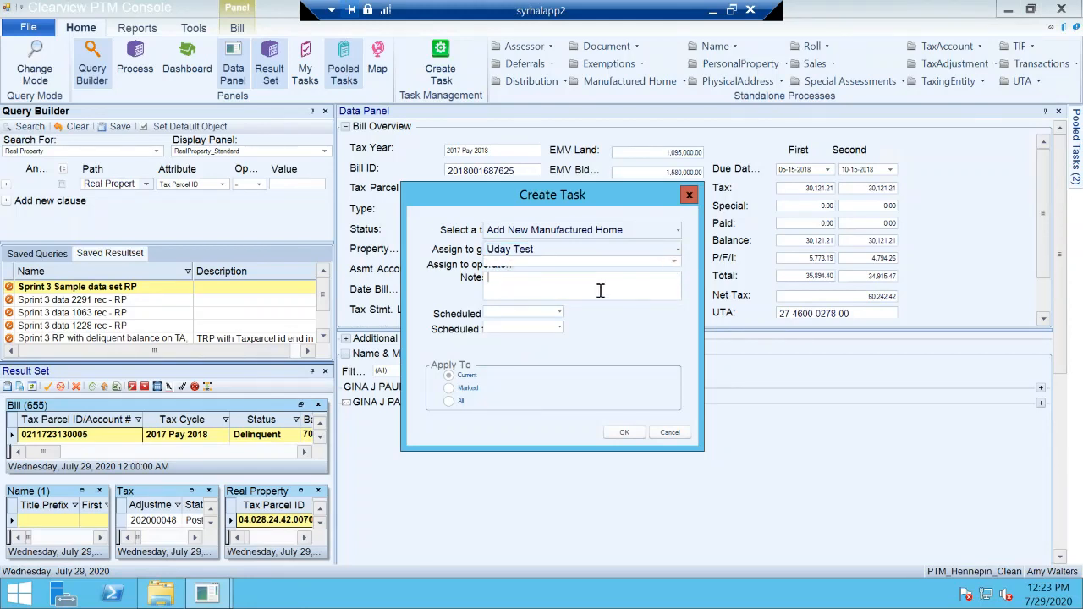
left_click(558, 313)
left_click(559, 314)
left_click(560, 329)
left_click(560, 329)
left_click(687, 195)
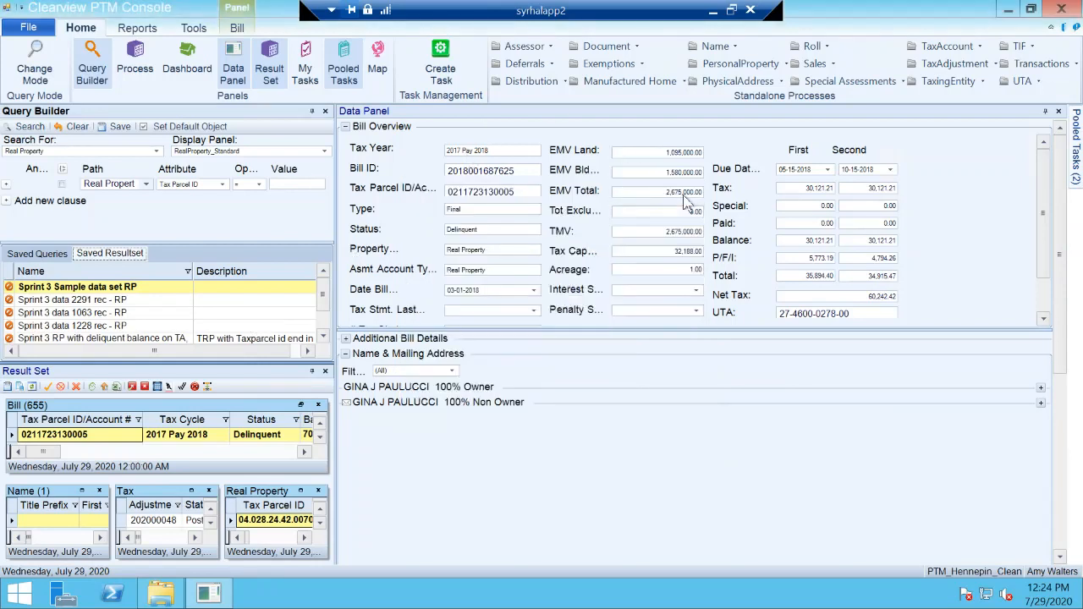
Step: Open the pooled task Verify Assessment Account List using the TaxingEntity_LedgerSummary panel set
left_click(1077, 152)
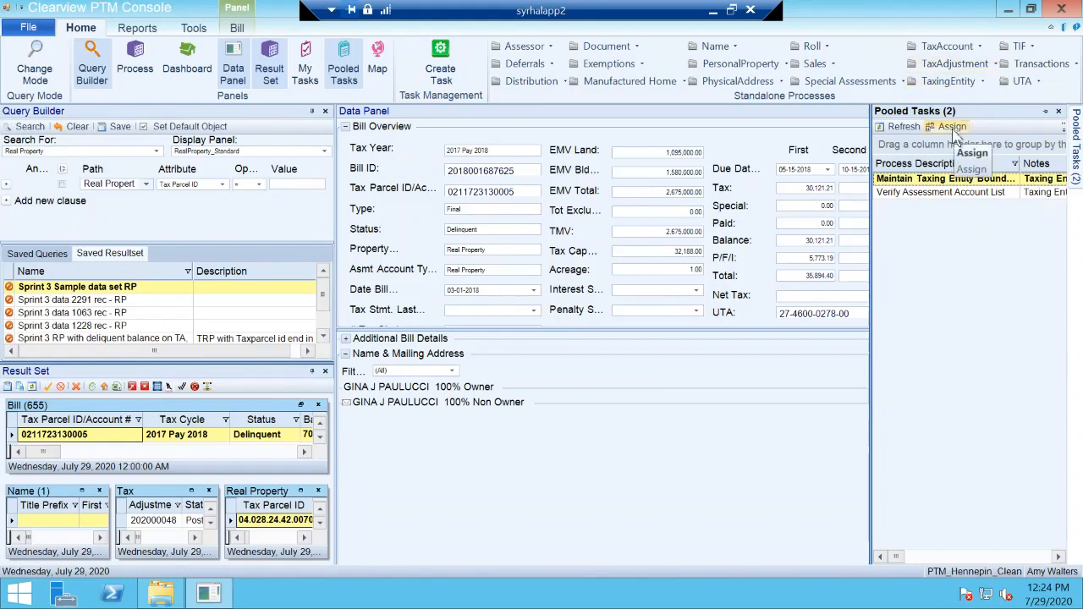
double_click(946, 192)
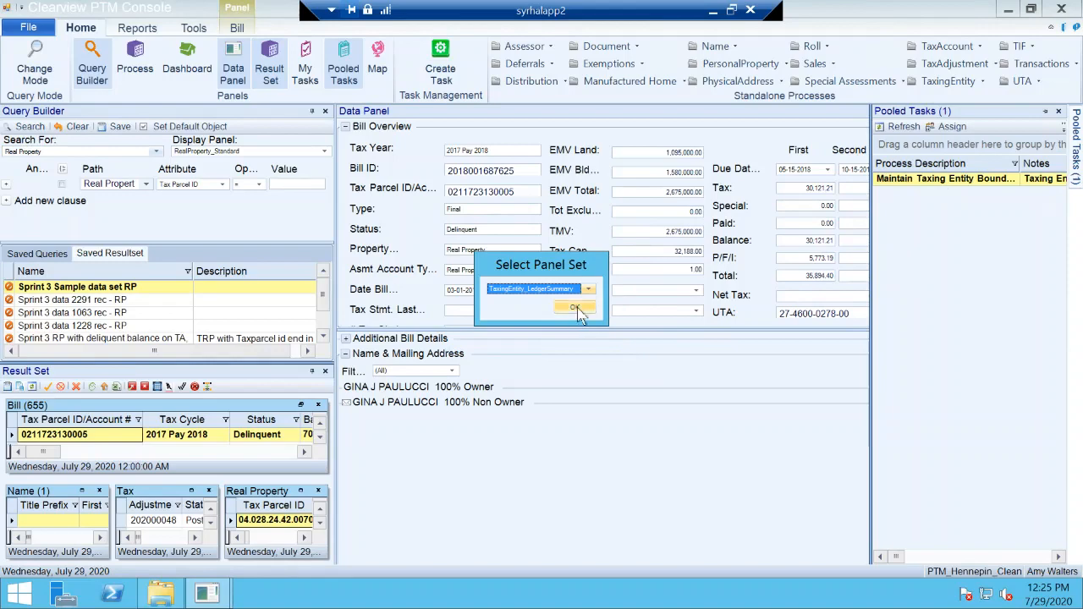
left_click(577, 309)
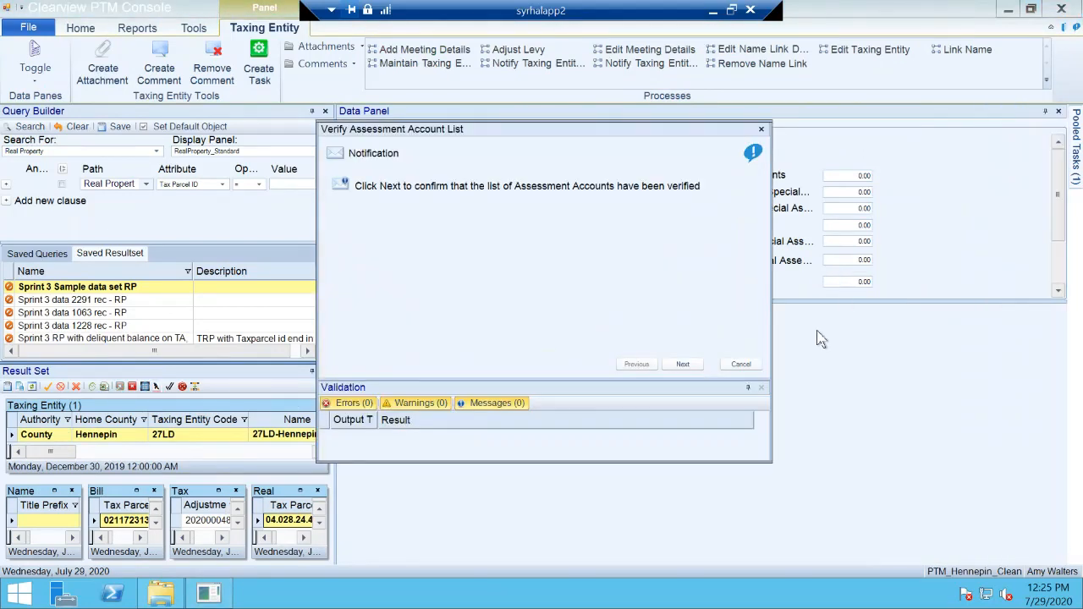
Step: Cancel the Verify Assessment Account List process and close its window
left_click(744, 365)
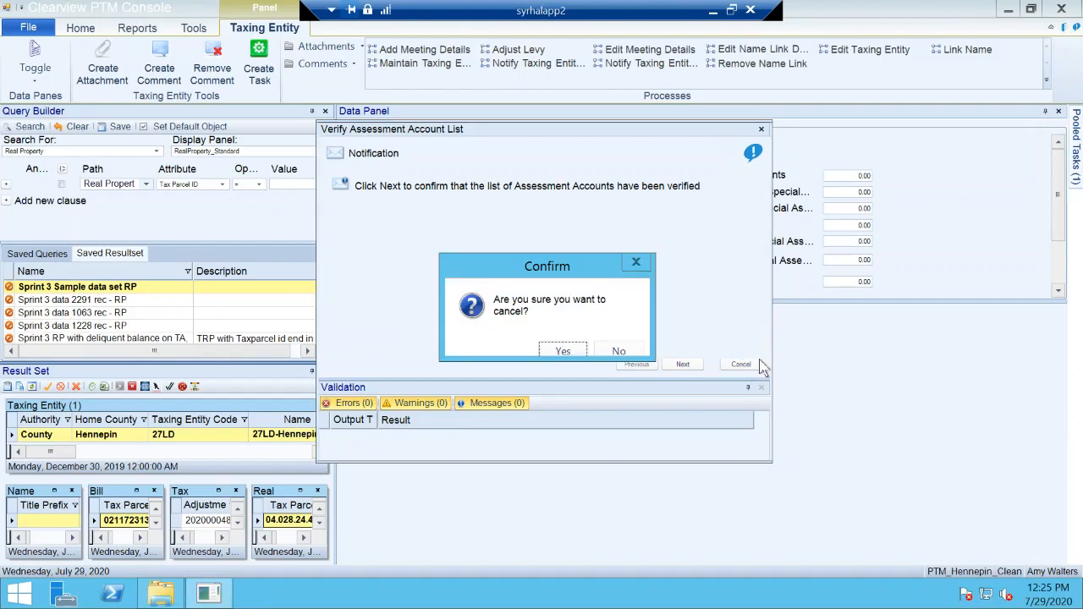
left_click(554, 352)
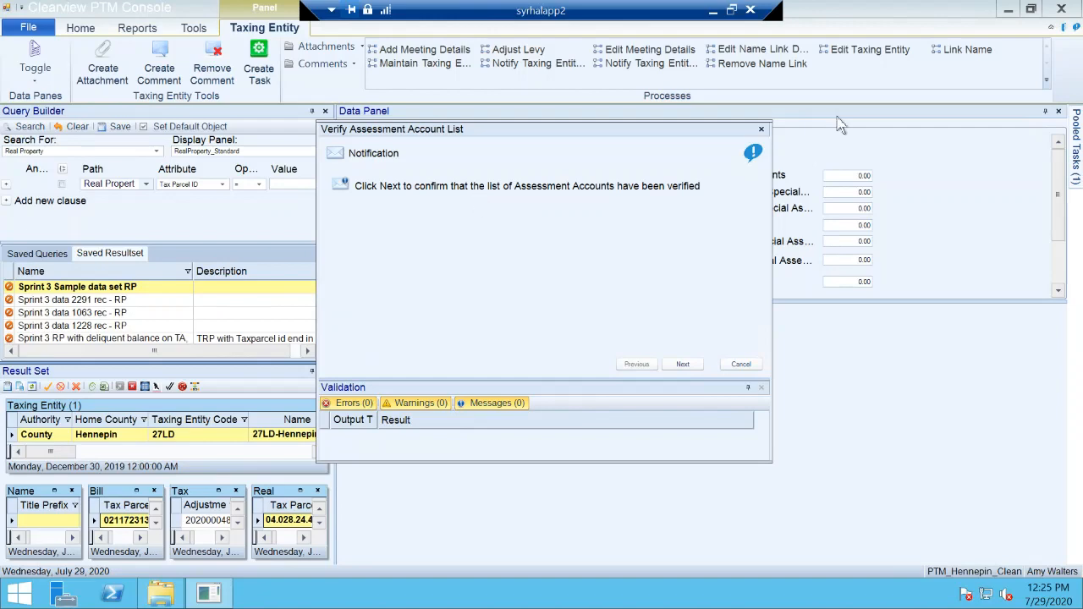
left_click(761, 130)
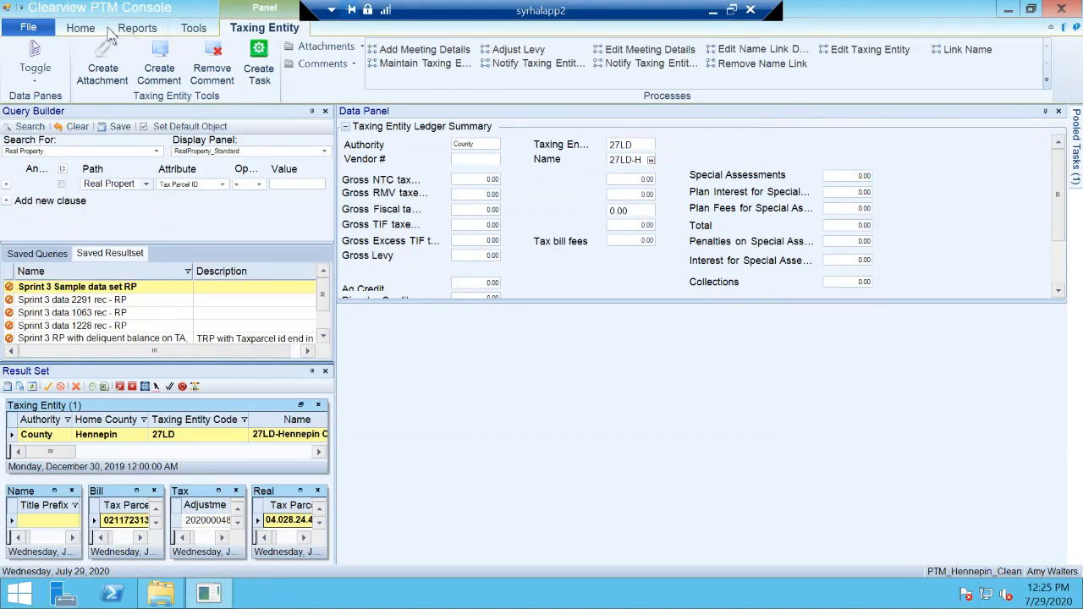
Step: Look over the general tools, the processes offered for the Taxing Entity, and the remaining pooled tasks
left_click(190, 31)
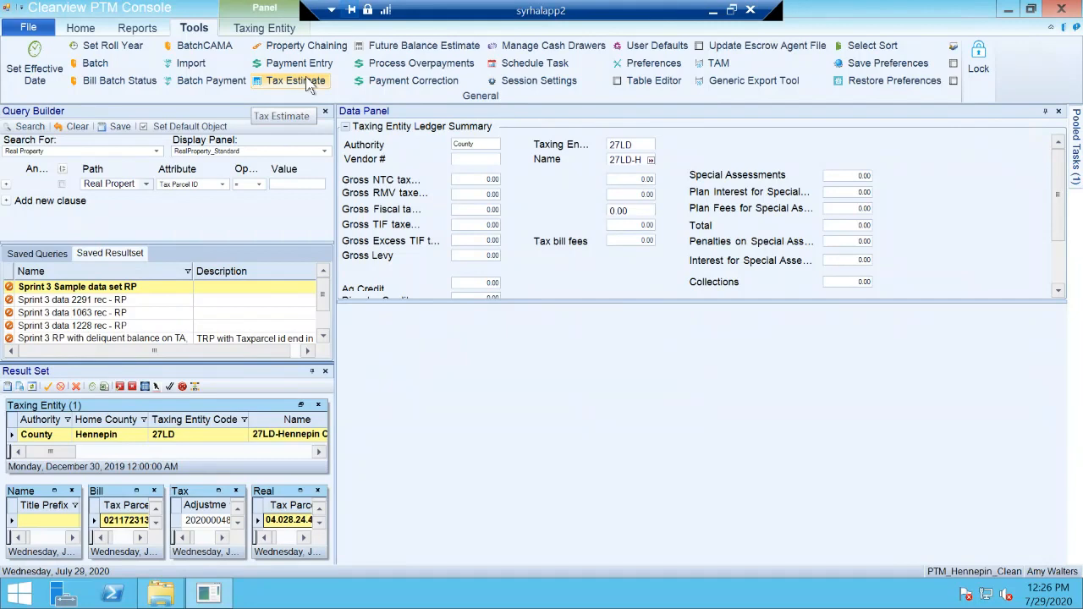
left_click(269, 28)
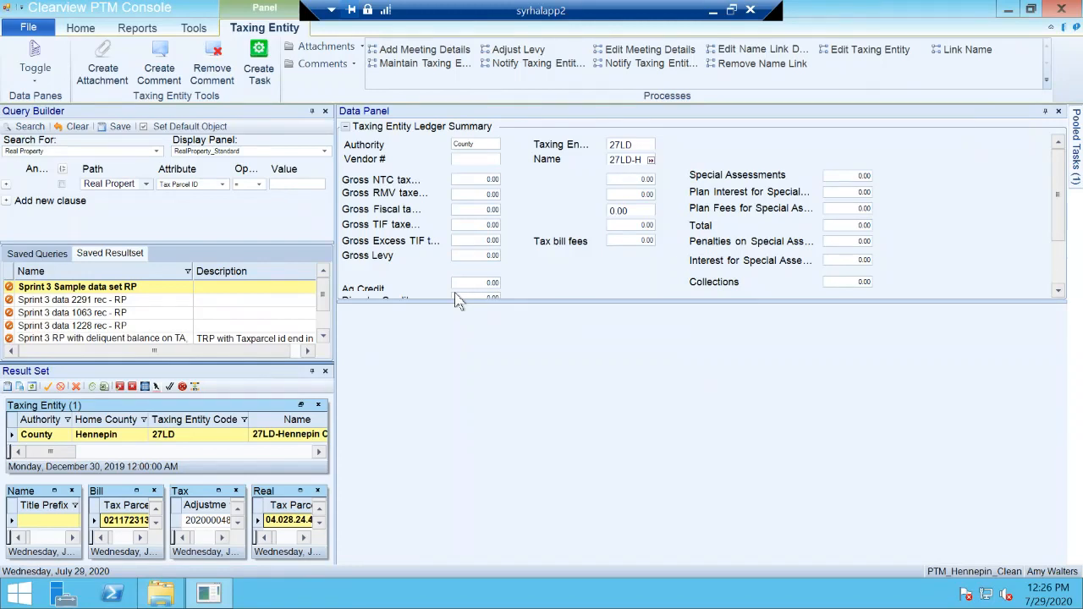
mouse_move(1076, 149)
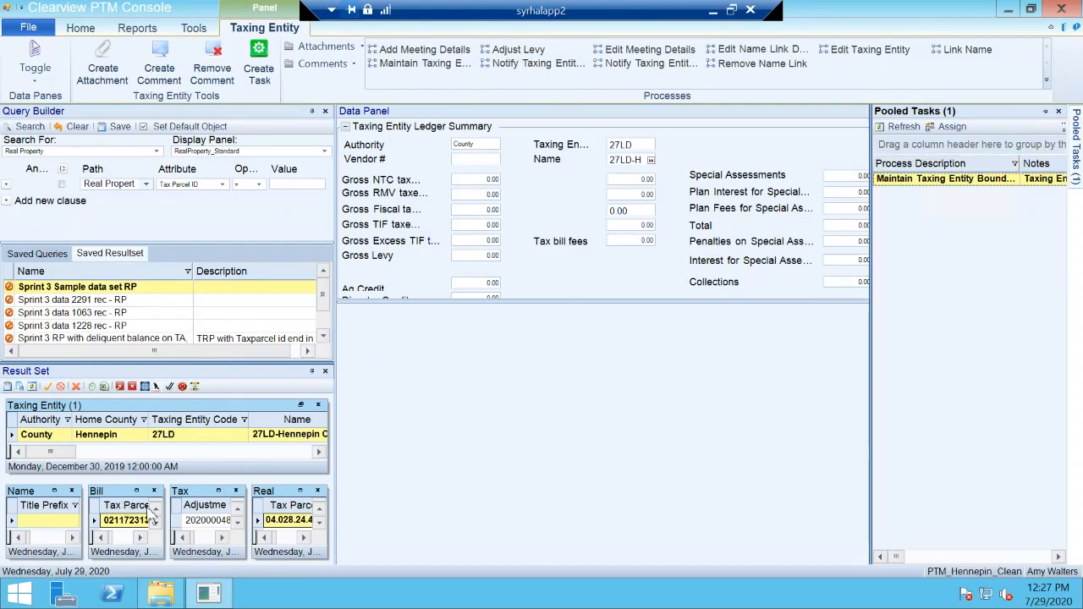
Step: Show the tax adjustment record with its Phase and Roll Real Property/Valuation Record/Tax Units sections expanded, and reduce the Phase section's height
left_click(197, 521)
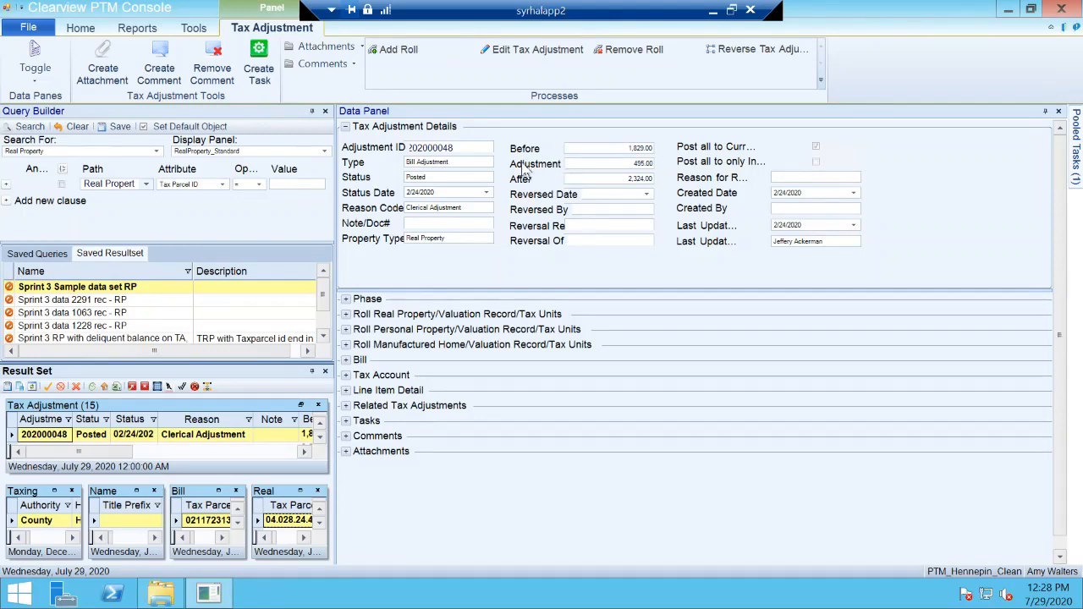
left_click(345, 300)
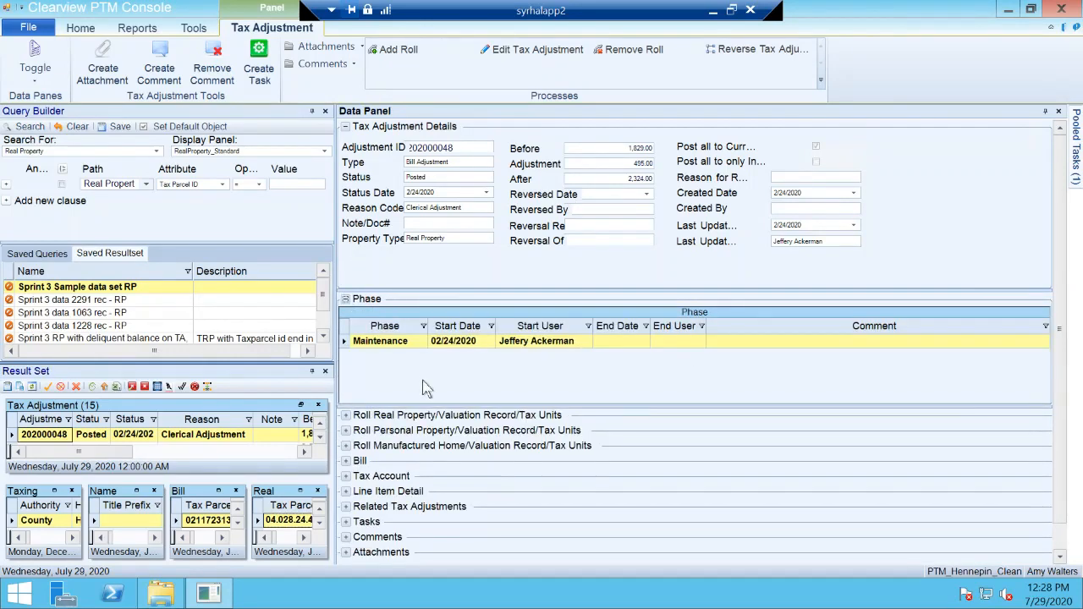
left_click(345, 415)
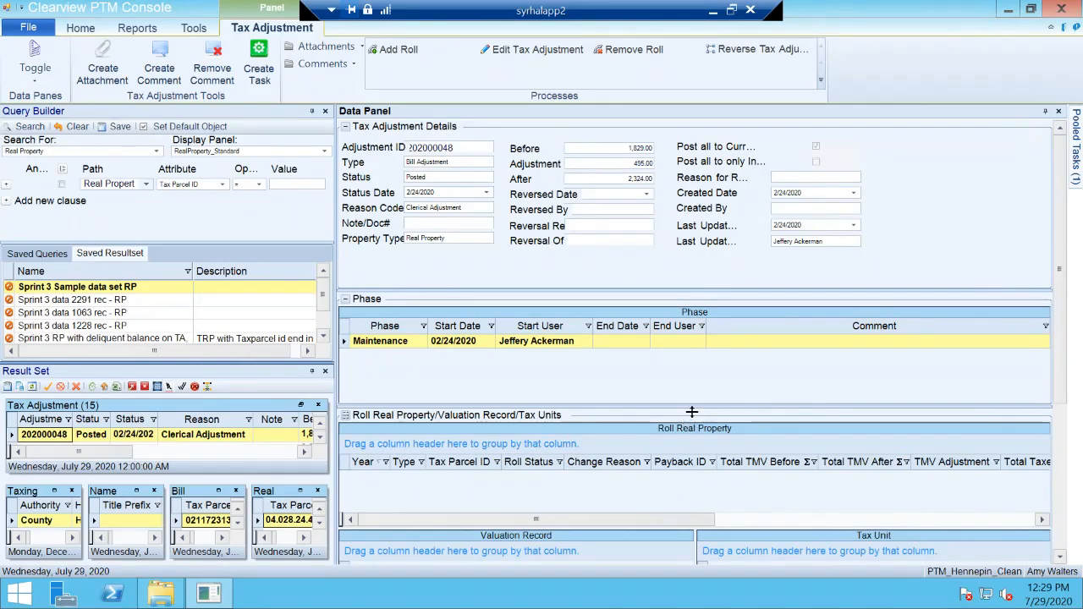
left_click_drag(691, 412, 694, 367)
scroll(677, 436, "down", 3)
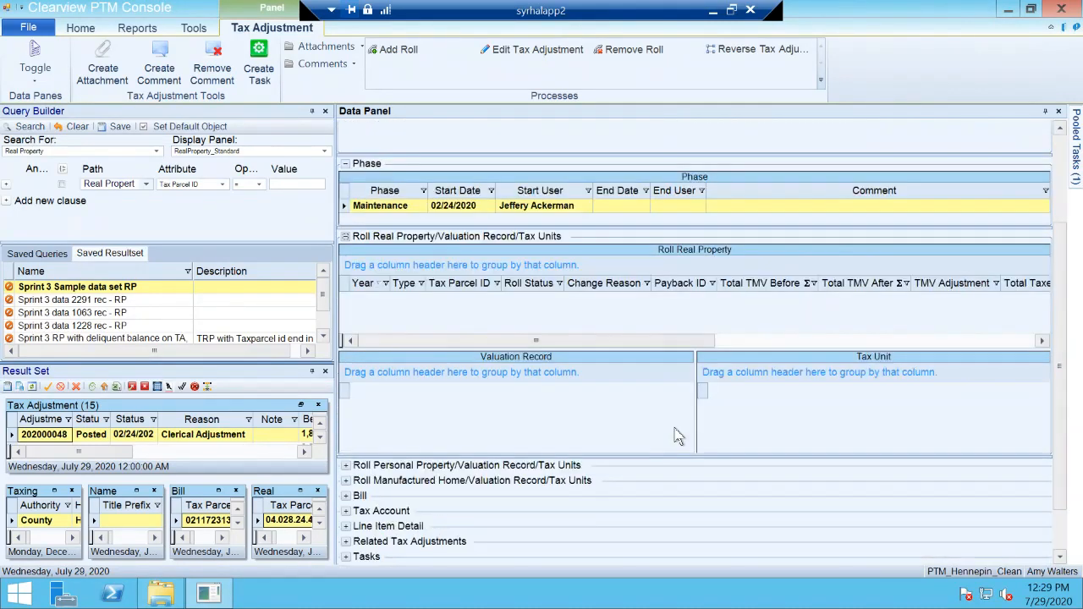
Step: Examine the Roll Personal Property and Roll Manufactured Home sections of the tax adjustment, leaving only the Manufactured Home section collapsed
left_click(347, 466)
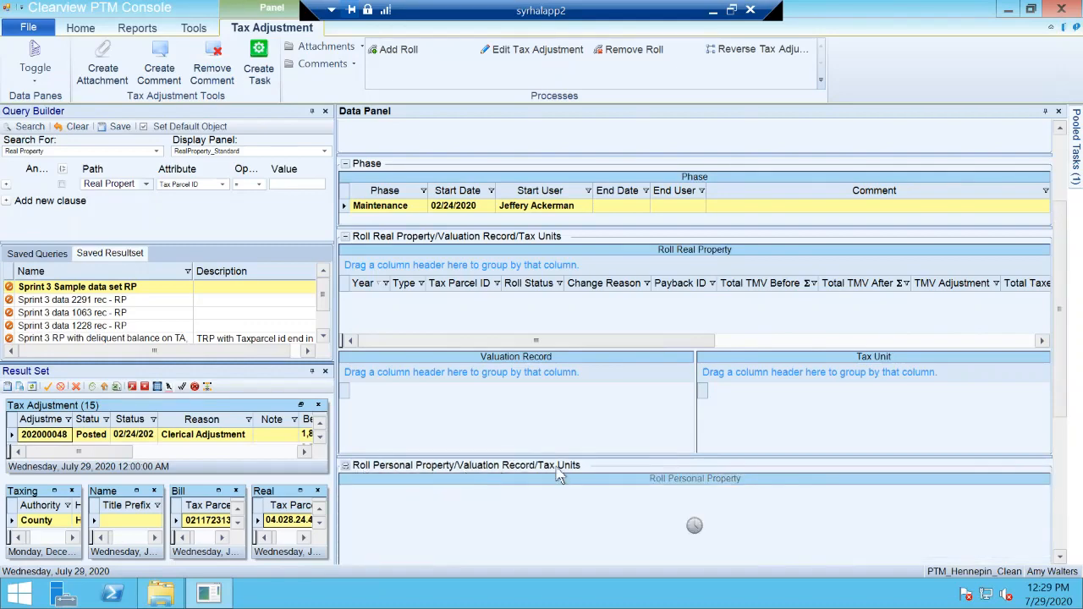
scroll(559, 476, "down", 6)
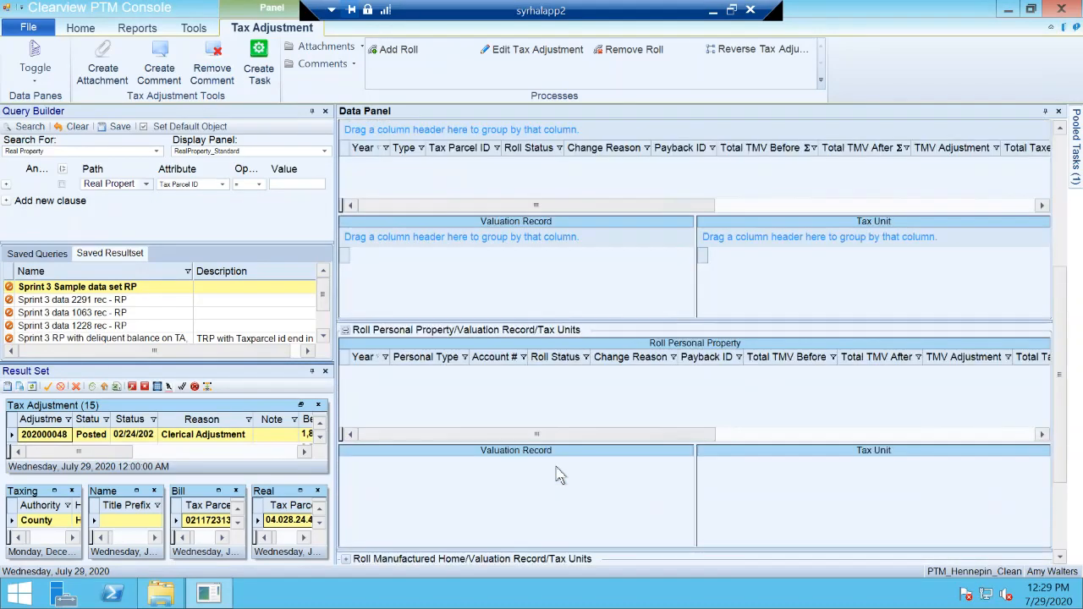
left_click(346, 424)
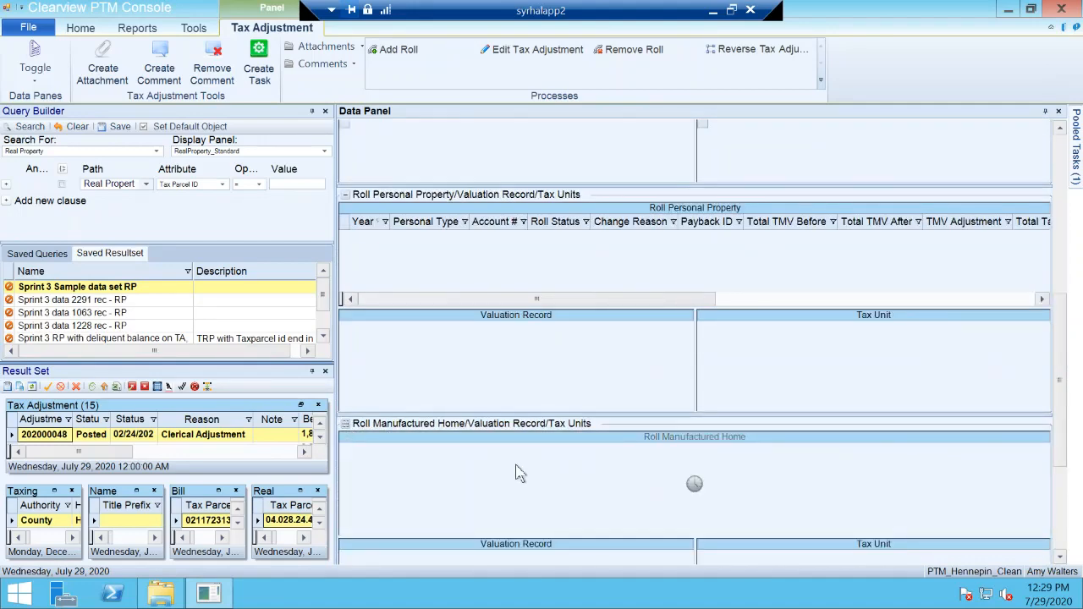
scroll(518, 474, "down", 5)
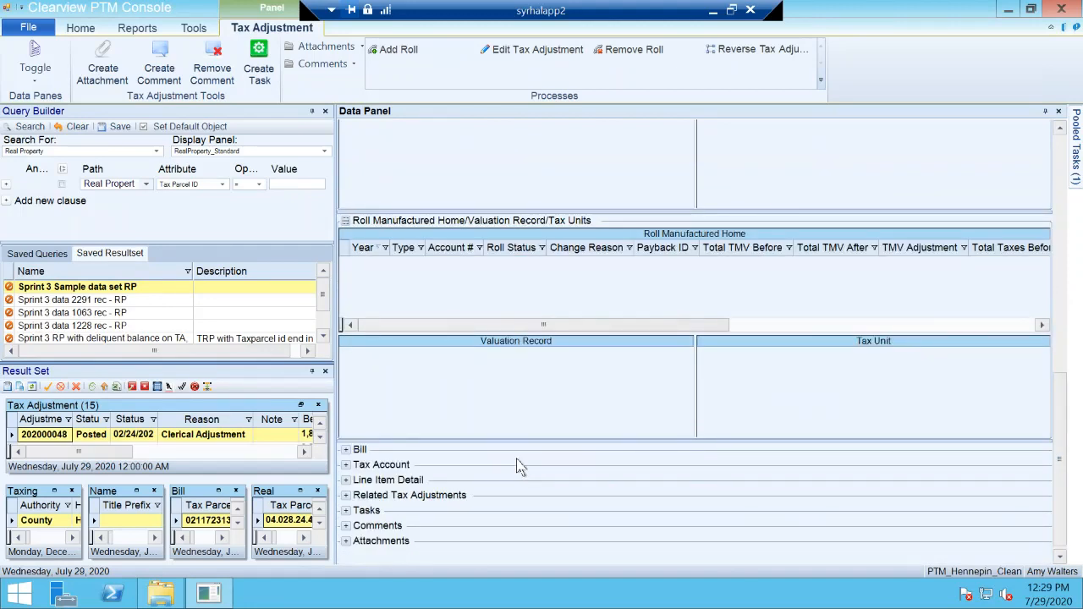
scroll(359, 366, "up", 3)
left_click(346, 356)
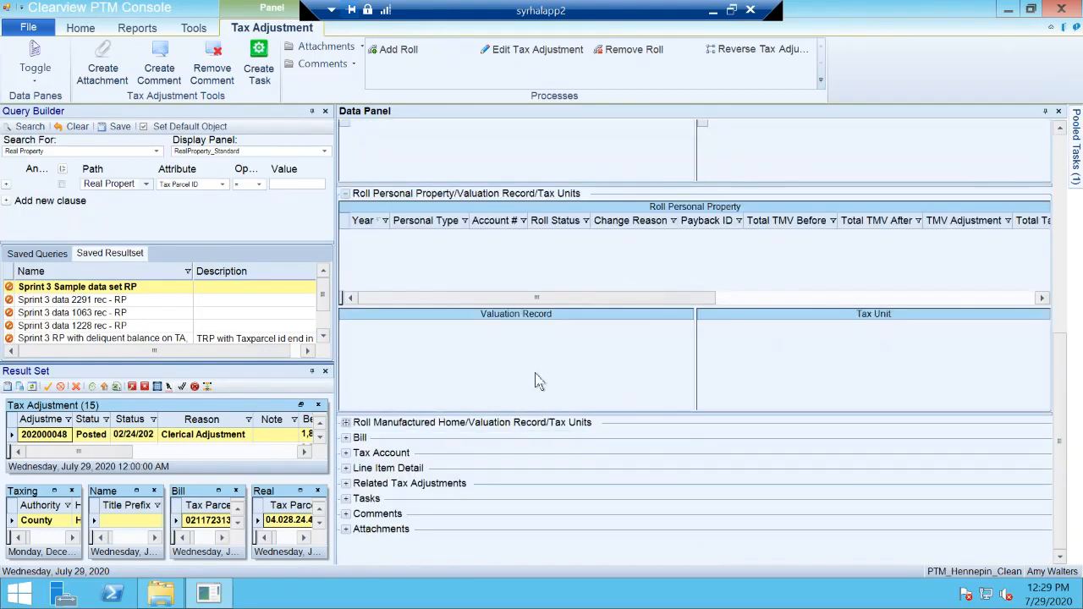
scroll(535, 380, "up", 8)
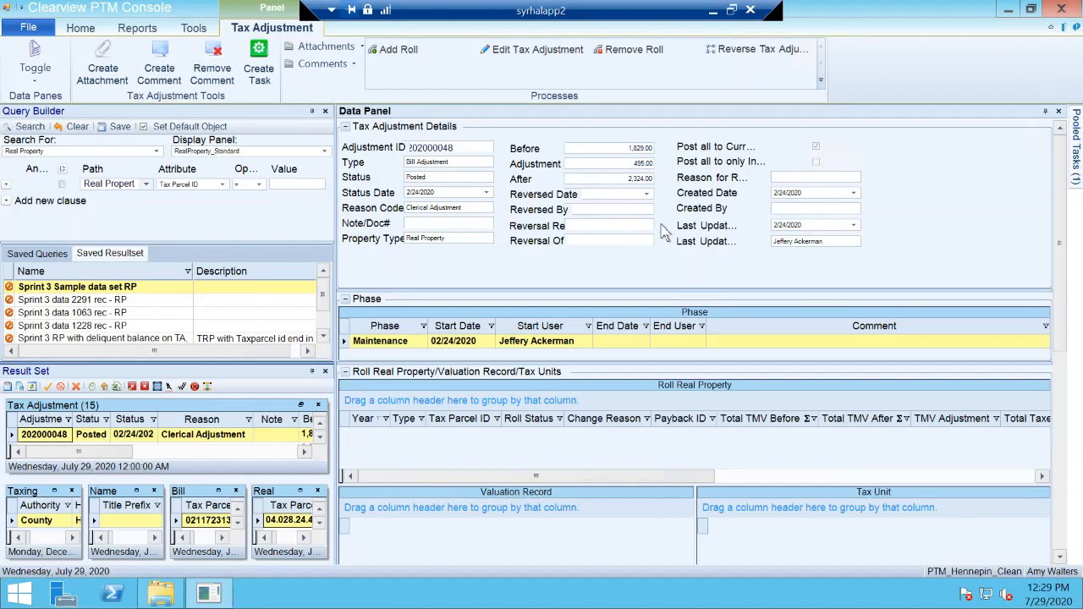
Step: Close the Result Set panel and collapse the Roll Real Property, Tax Adjustment Details and Roll Personal Property sections
left_click(327, 372)
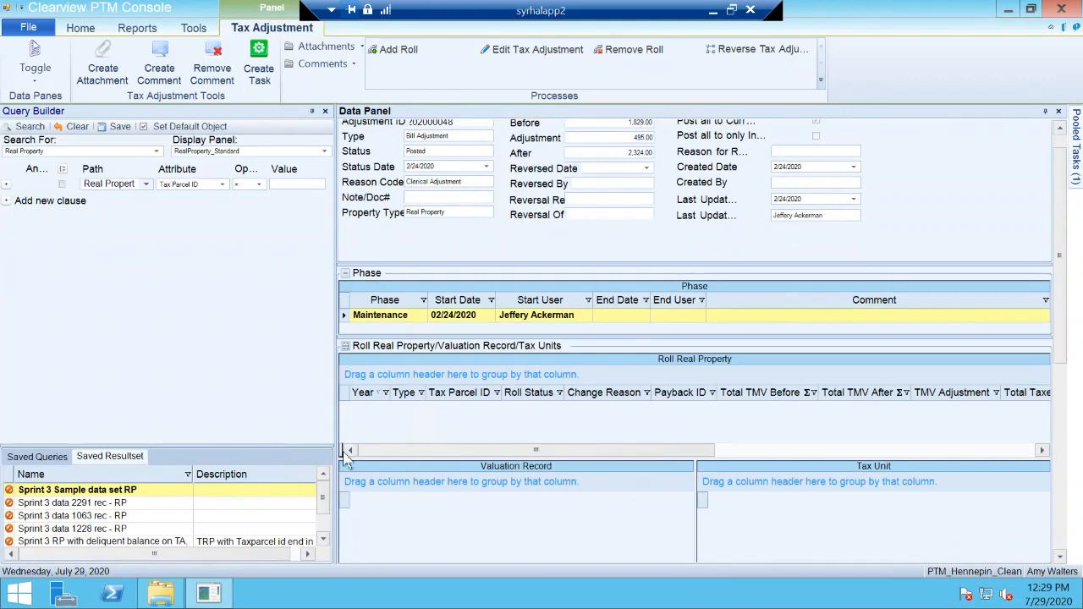
left_click(345, 346)
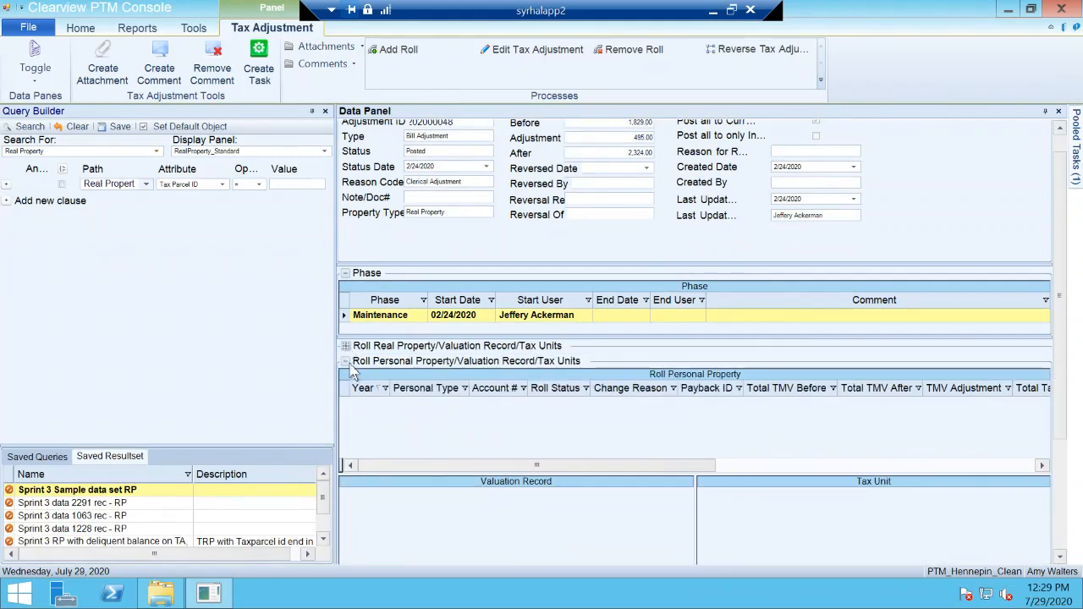
scroll(401, 228, "up", 1)
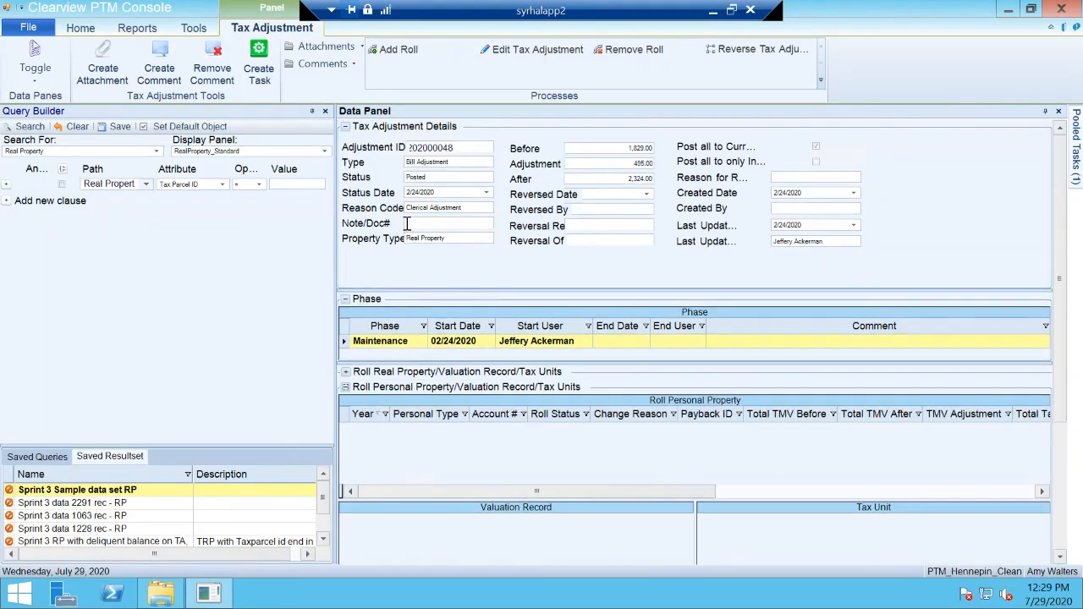
left_click(345, 127)
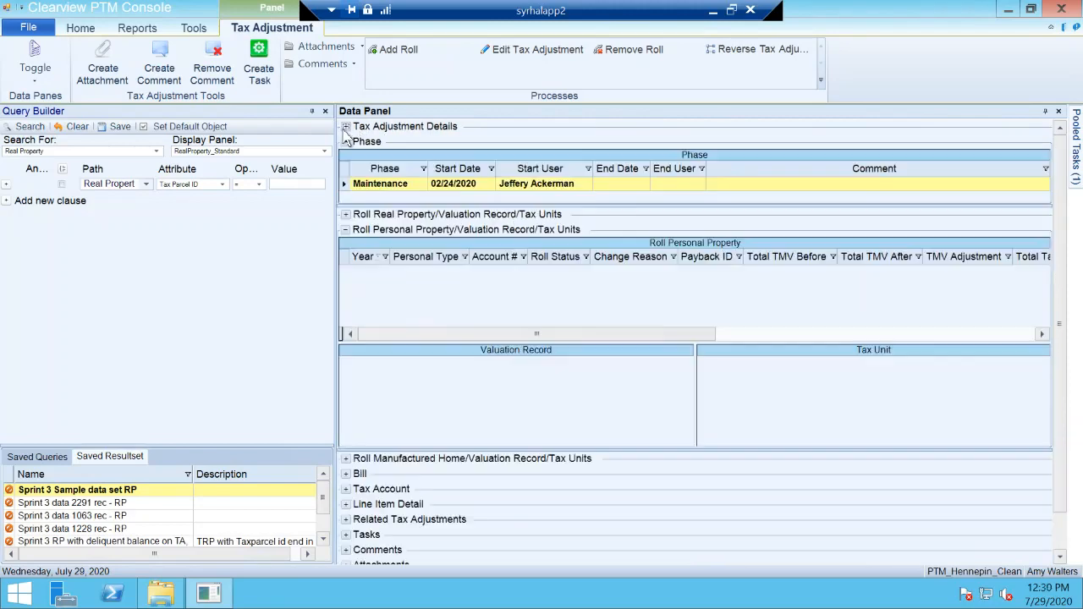
left_click(345, 230)
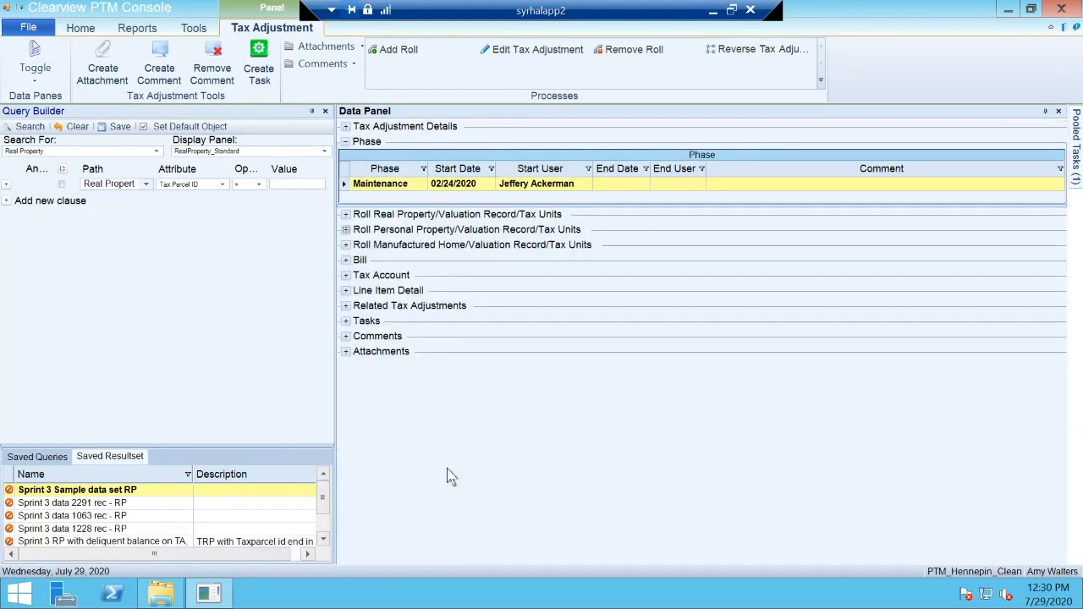
Step: Expand the Tax Account section, increase its height, and look through its balance, fee, assessment and tax columns
left_click(345, 275)
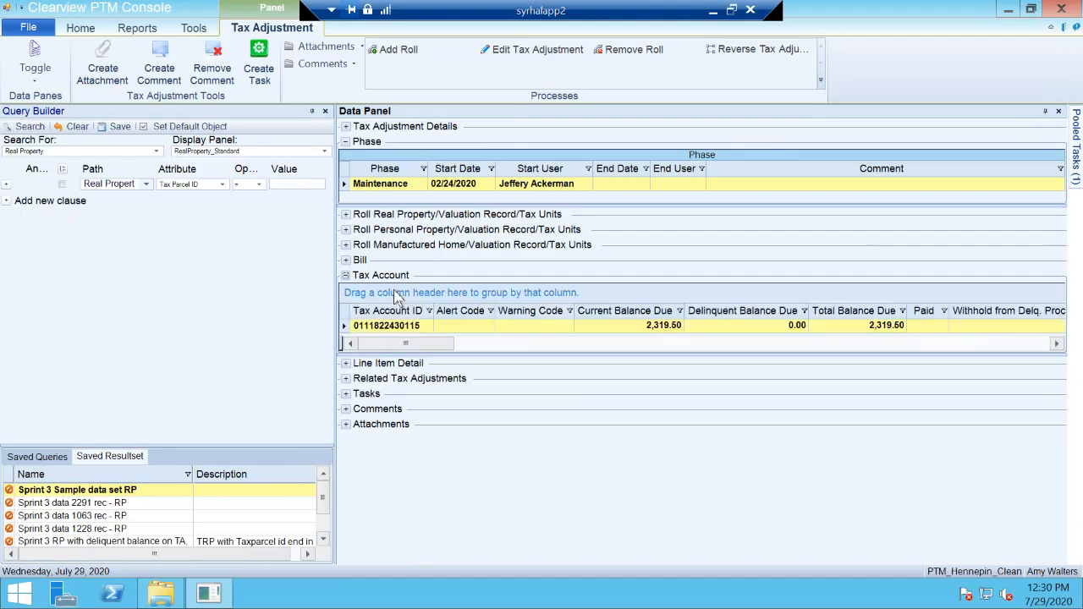
left_click_drag(566, 358, 565, 392)
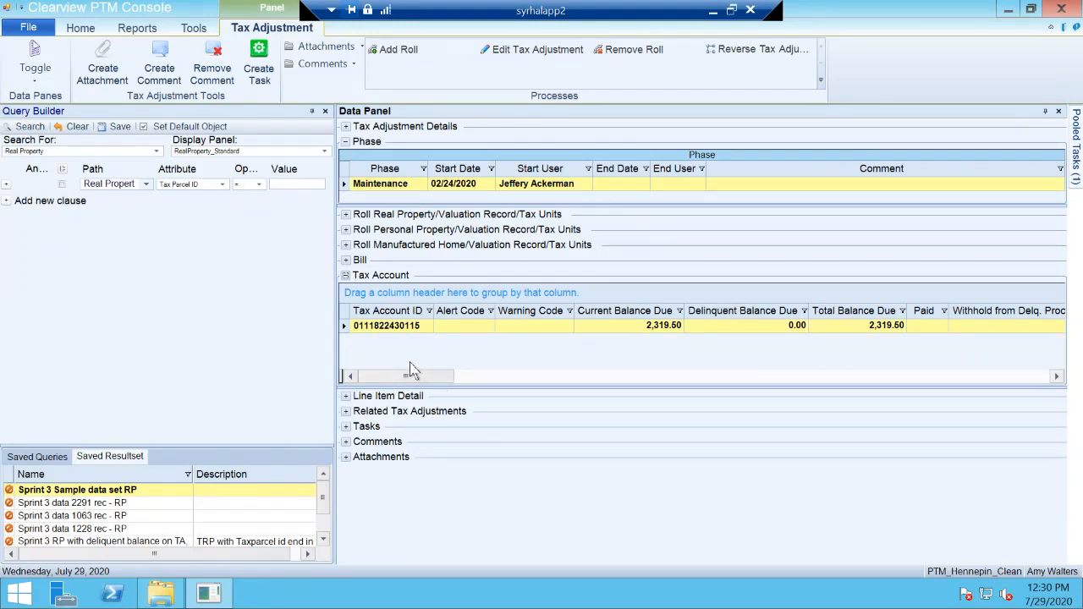
left_click_drag(425, 378, 456, 376)
left_click(417, 330)
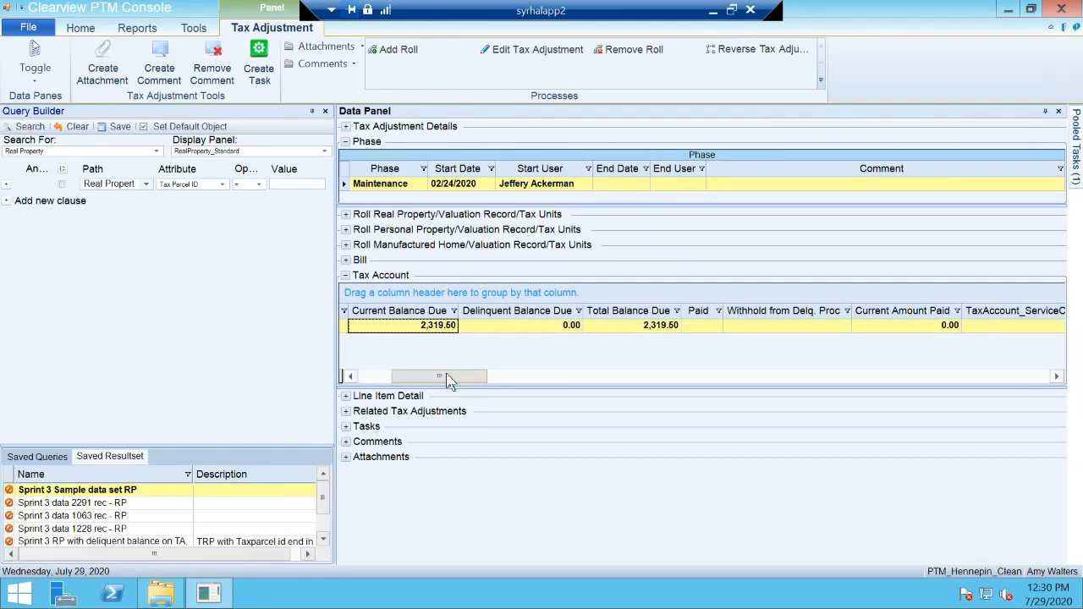
left_click_drag(446, 379, 516, 389)
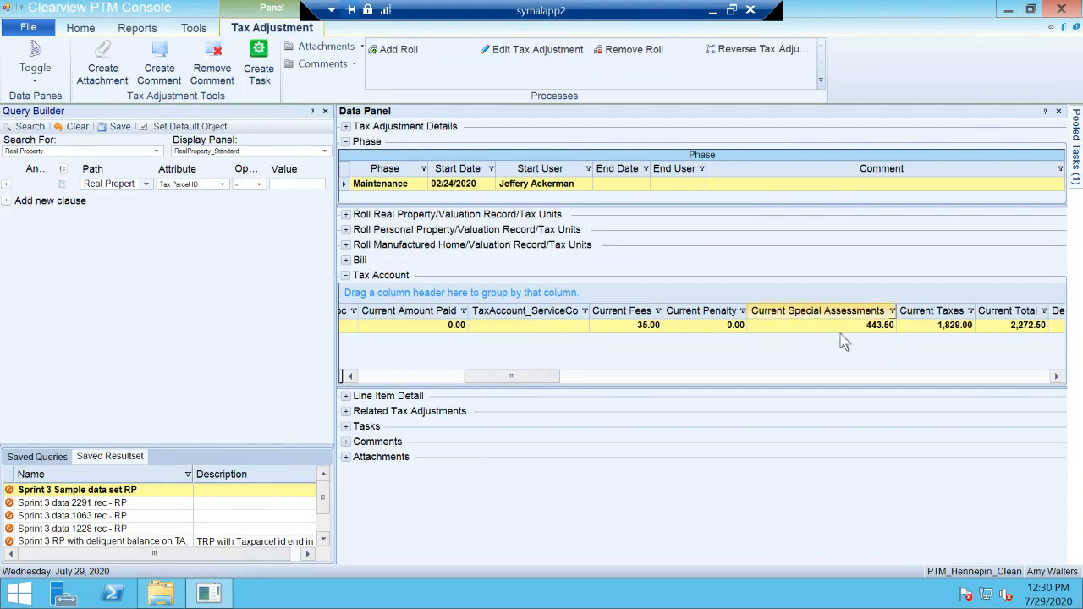
left_click_drag(483, 382, 434, 385)
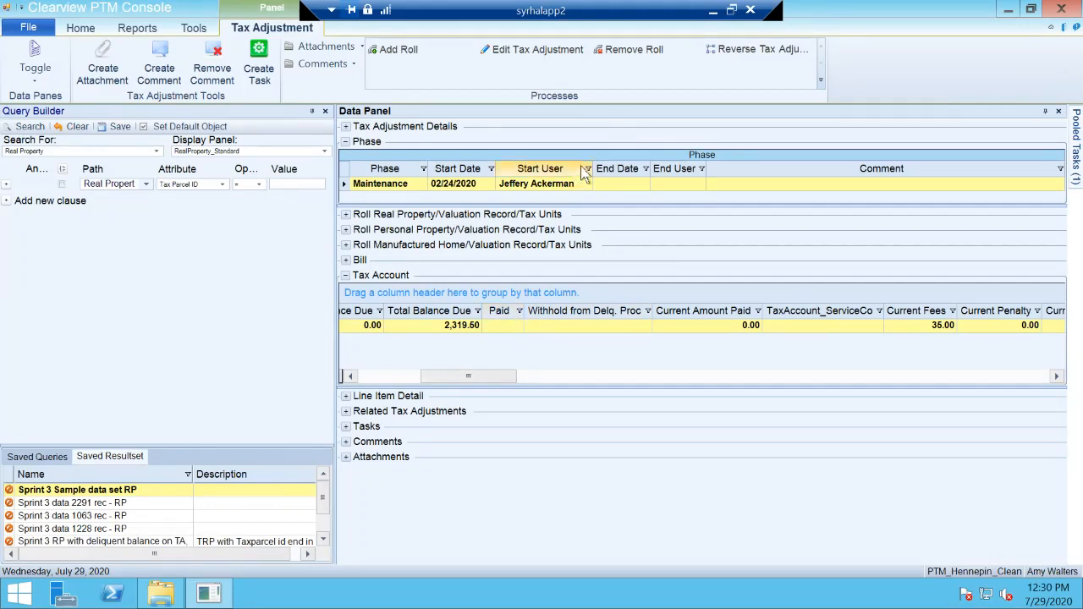
mouse_move(558, 318)
left_mouse_down()
mouse_move(462, 296)
mouse_move(573, 313)
left_mouse_up()
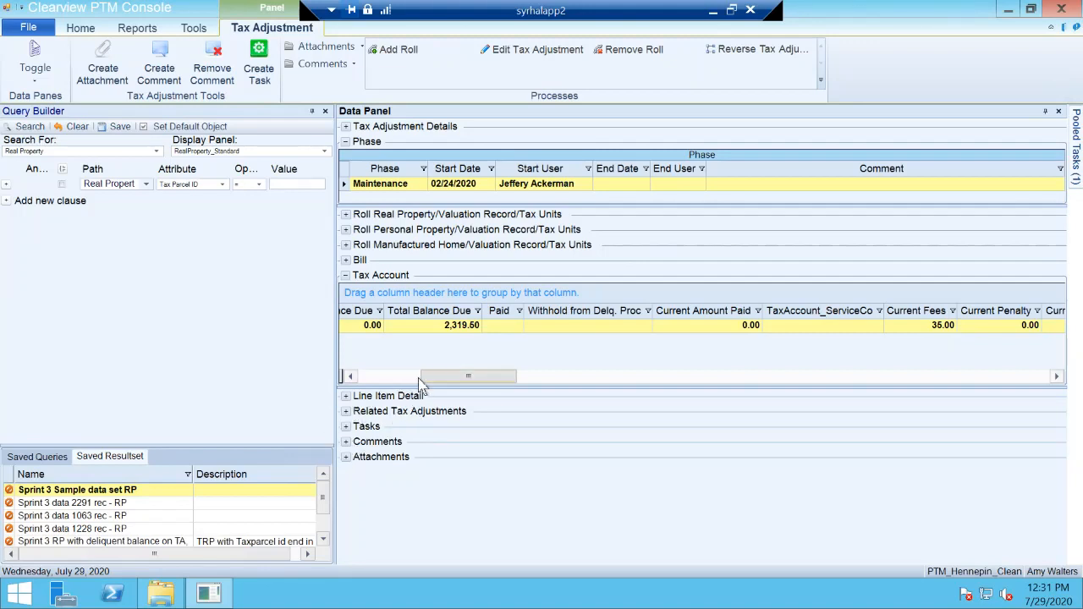
left_click_drag(420, 381, 359, 381)
Step: Check the Related Tax Adjustments and Comments sections, collapse both, and expand Tax Adjustment Details again
left_click(346, 412)
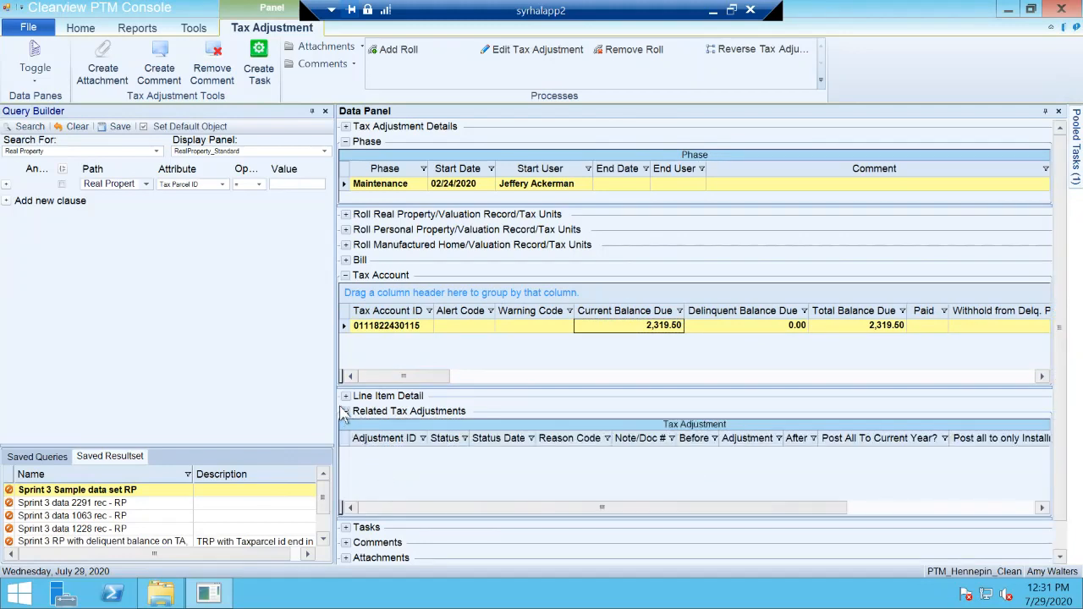
left_click(345, 412)
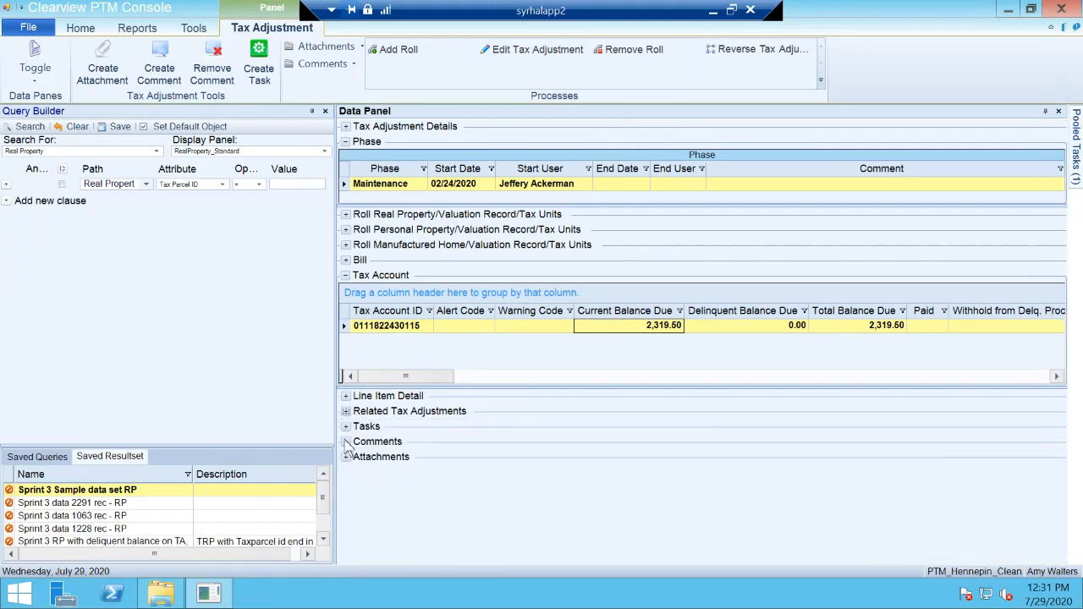
left_click(345, 442)
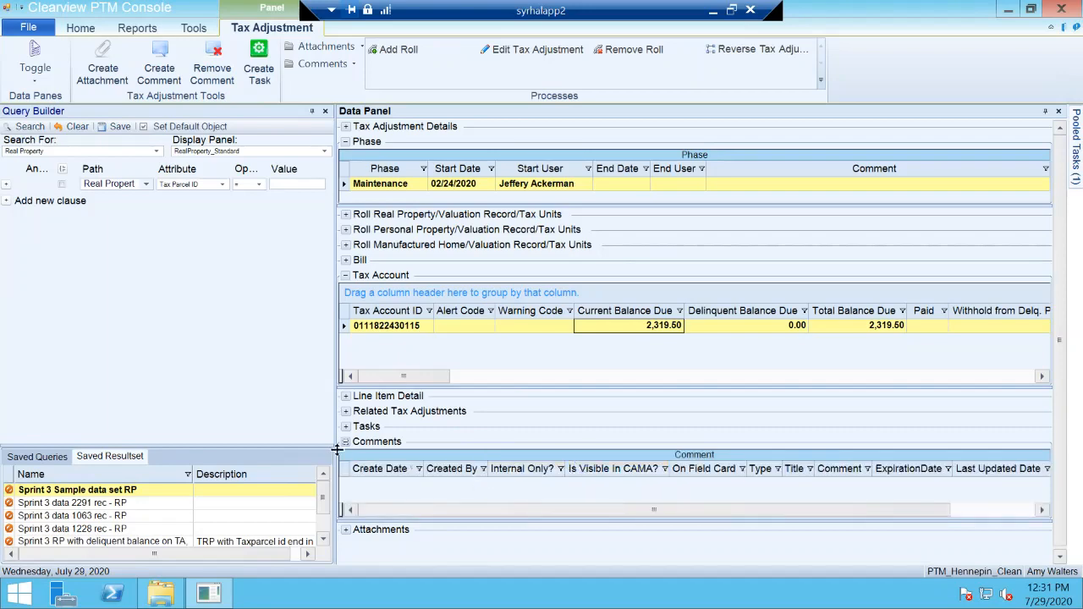
left_click(345, 442)
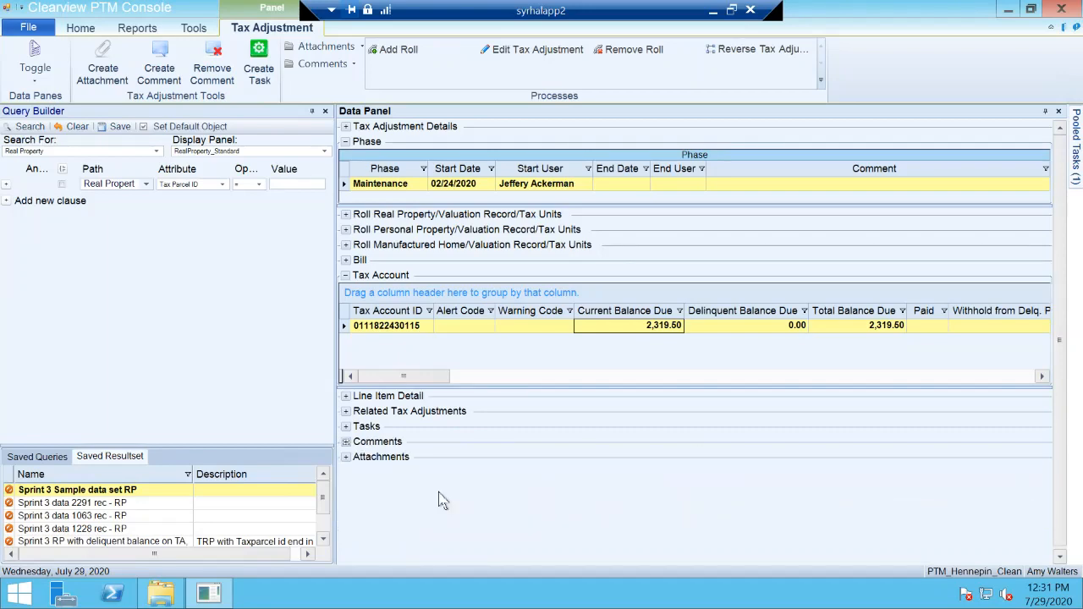
left_click(345, 126)
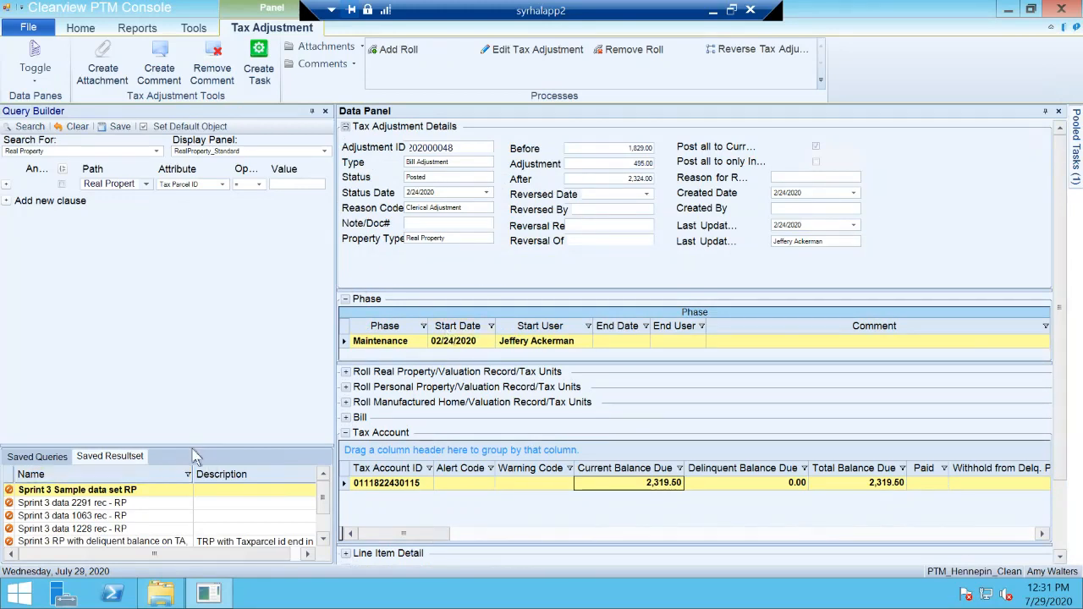
Step: Enlarge the saved result set list, show the Result Set panel again, and increase the Result Set panel's height
left_click_drag(200, 447, 192, 260)
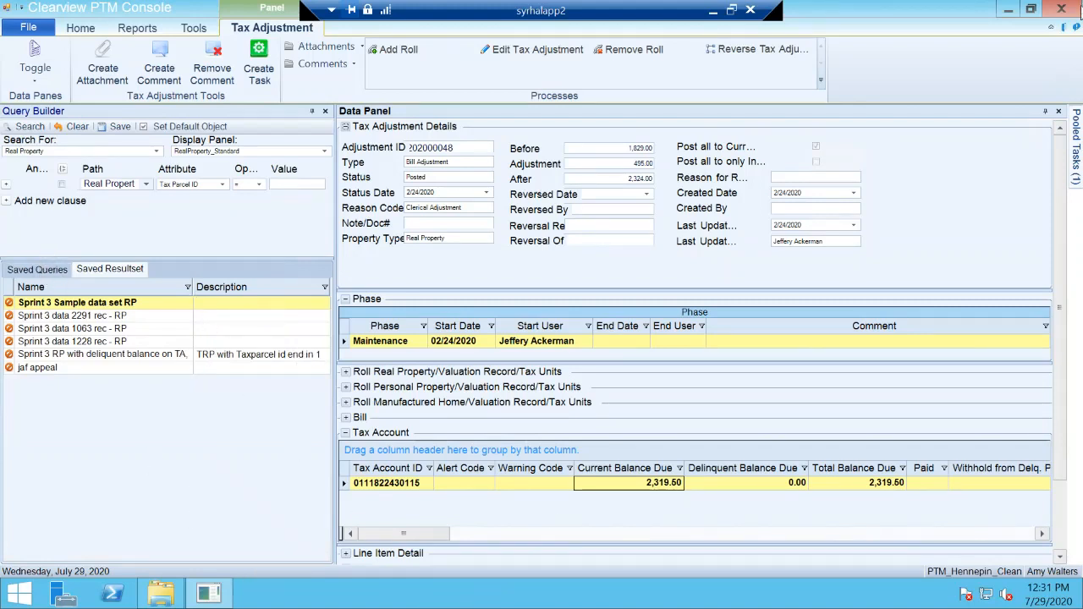
left_click(71, 27)
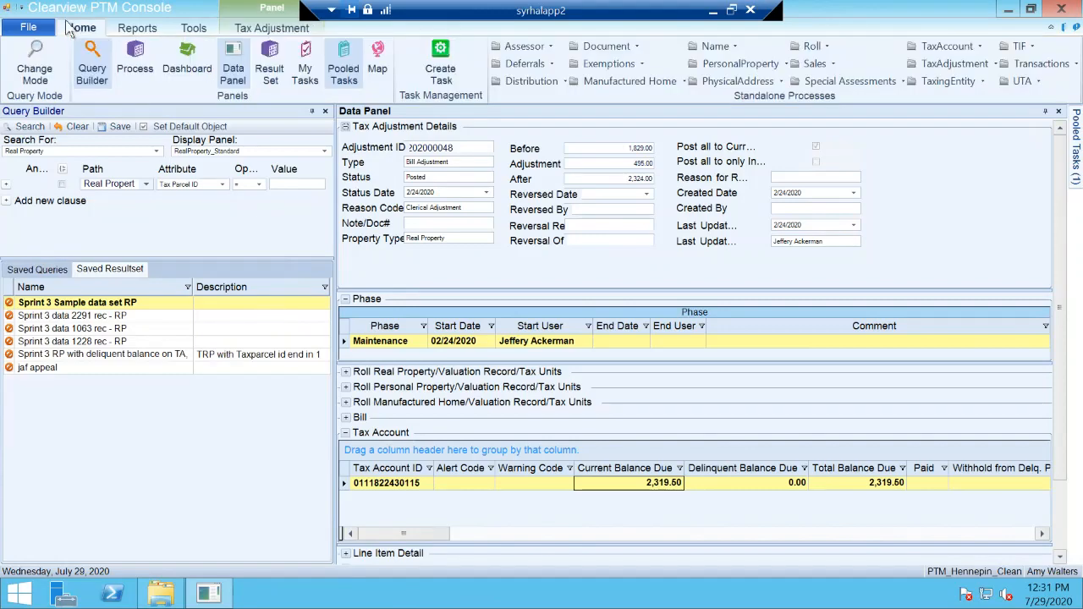
left_click(269, 70)
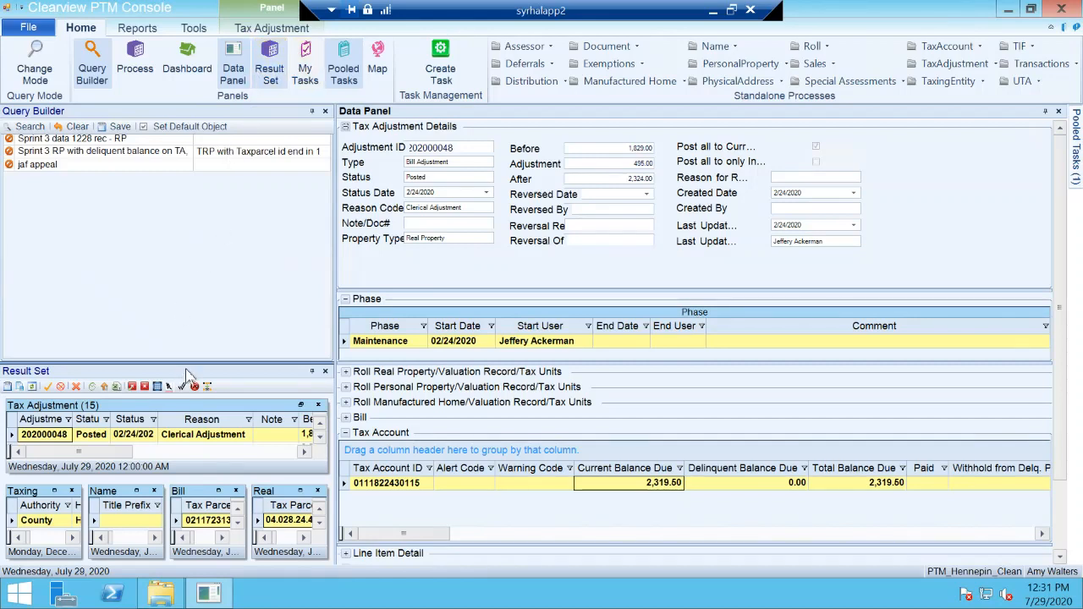
left_click_drag(206, 363, 191, 250)
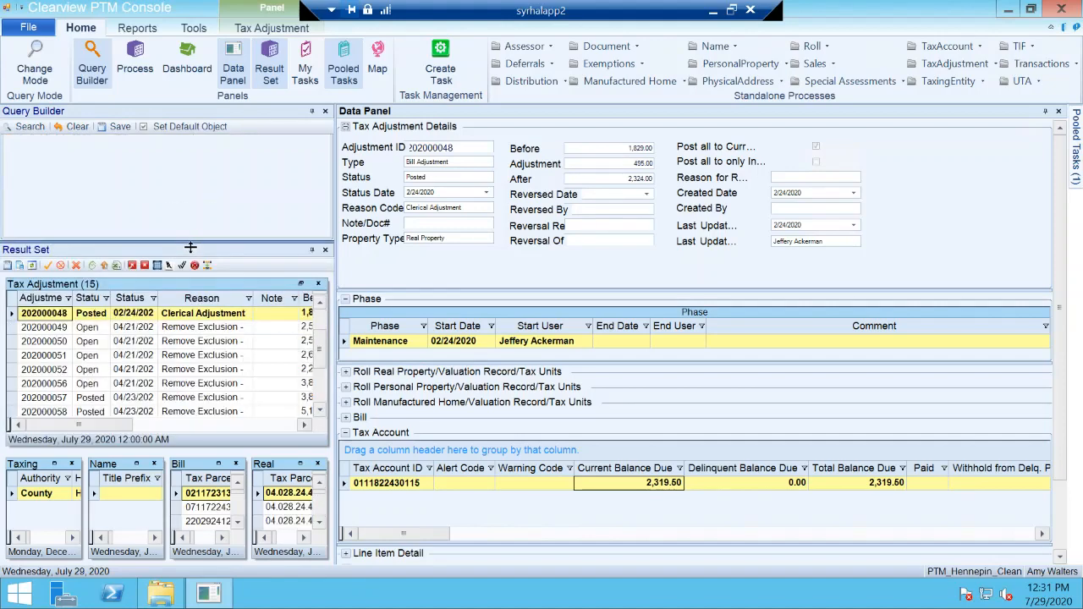
Step: Open the second record in the Bill result set, narrow the Query Builder and Result Set panels, and shorten the Bill Overview section
double_click(212, 506)
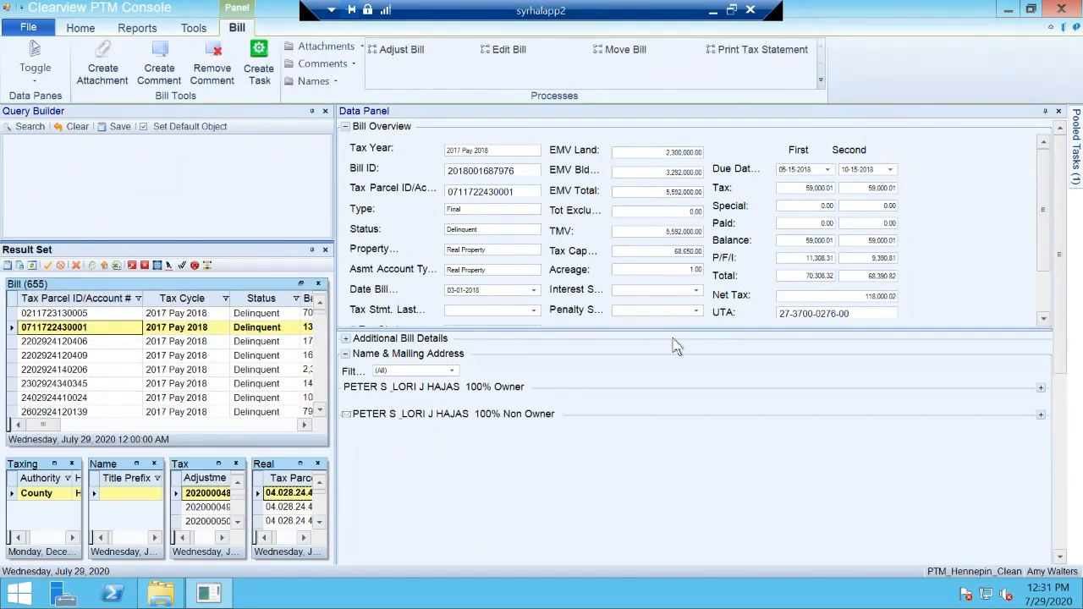
left_click_drag(690, 333, 682, 366)
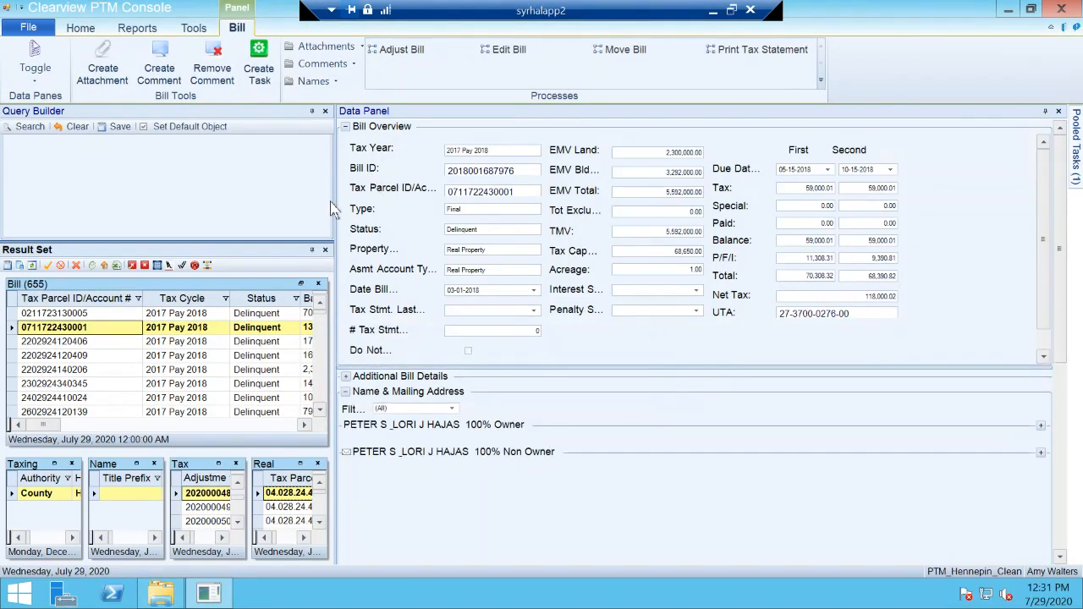
left_click_drag(319, 202, 300, 201)
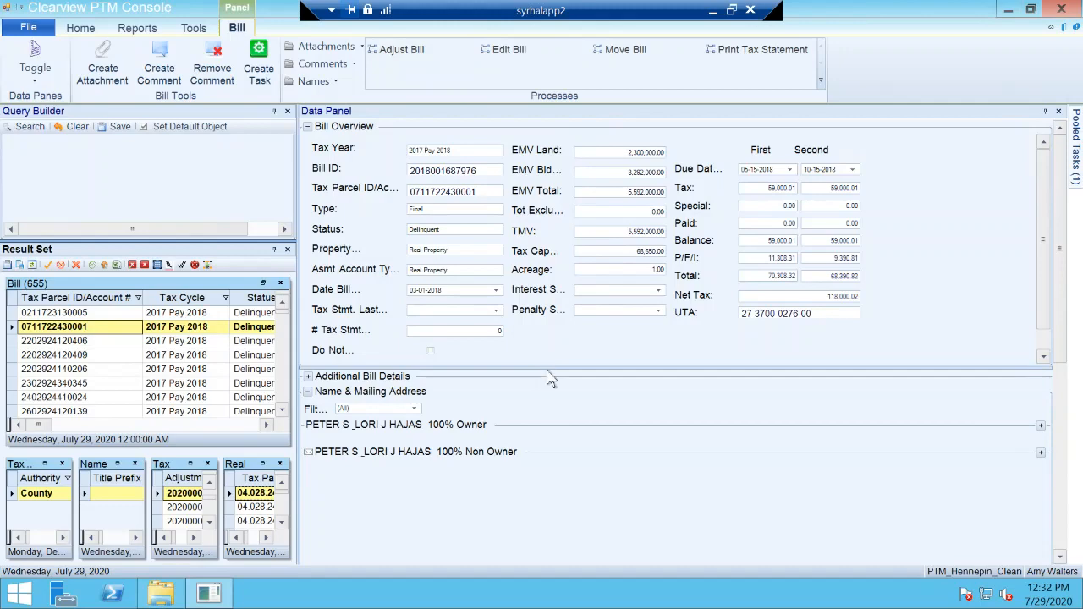
left_click_drag(557, 373, 557, 313)
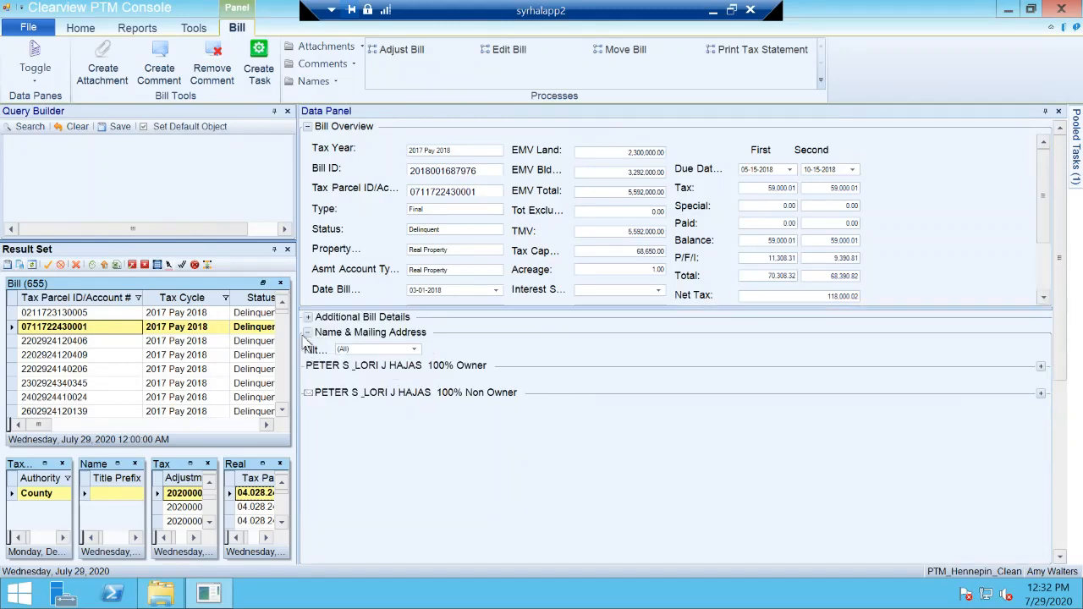
Step: Expand Additional Bill Details, collapse Name & Mailing Address, and look over the bill's remaining sections
left_click(307, 317)
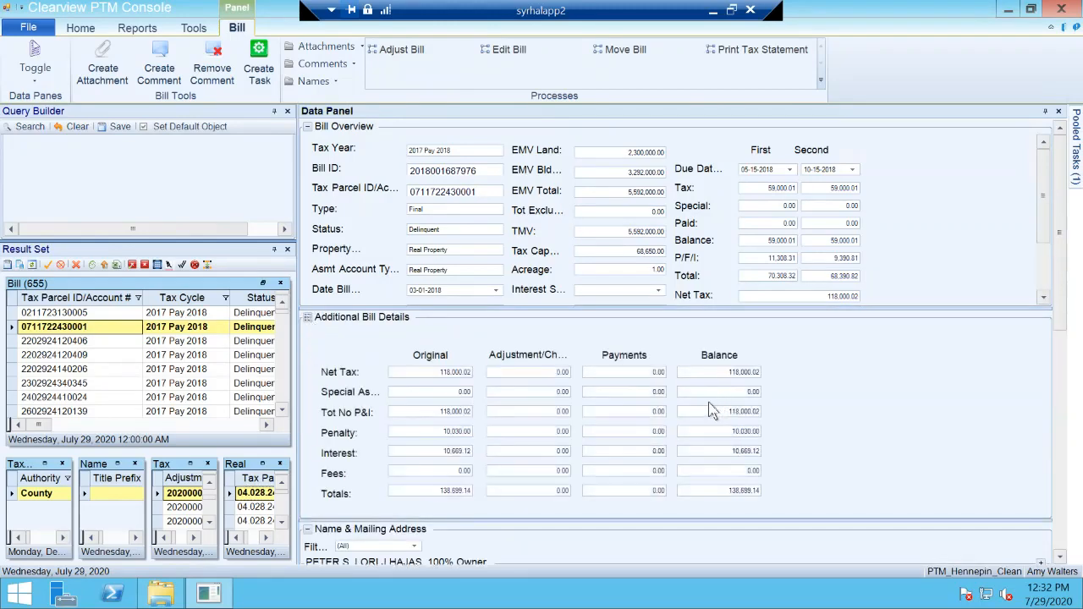
scroll(811, 442, "down", 1)
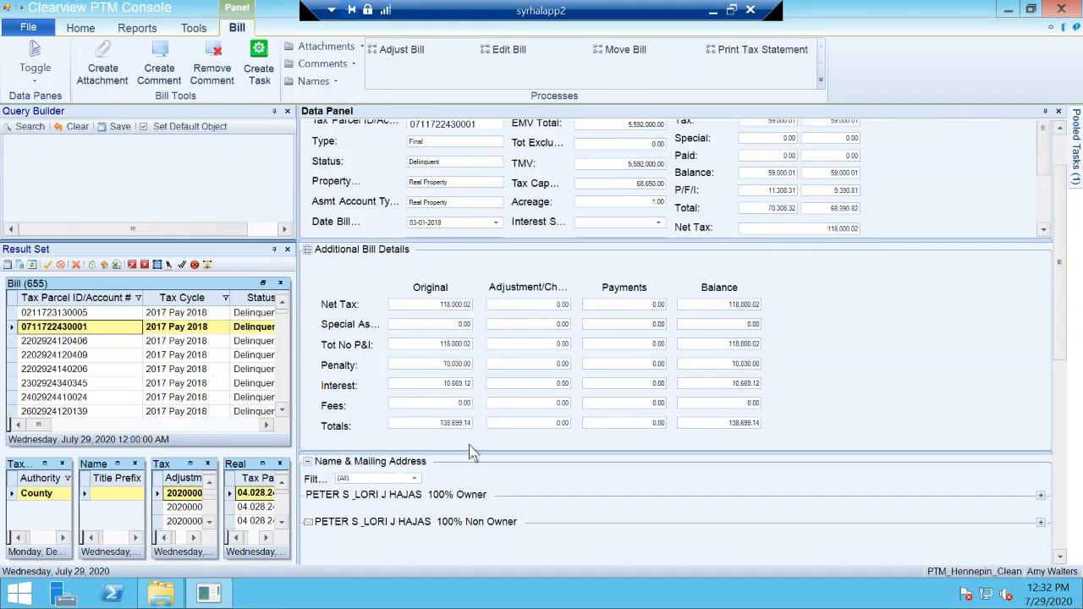
scroll(471, 451, "down", 2)
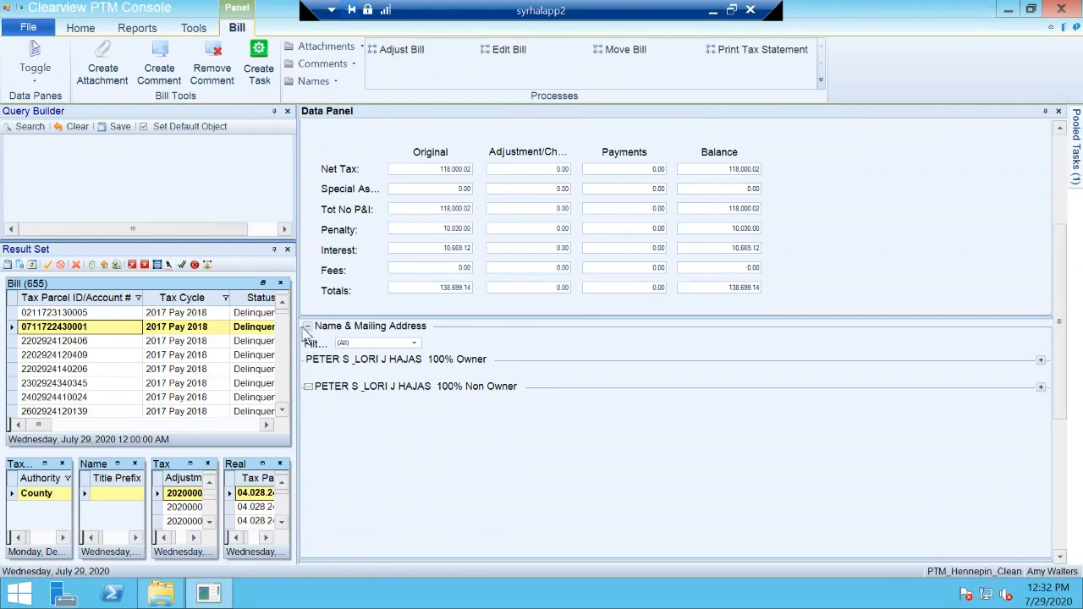
left_click(307, 328)
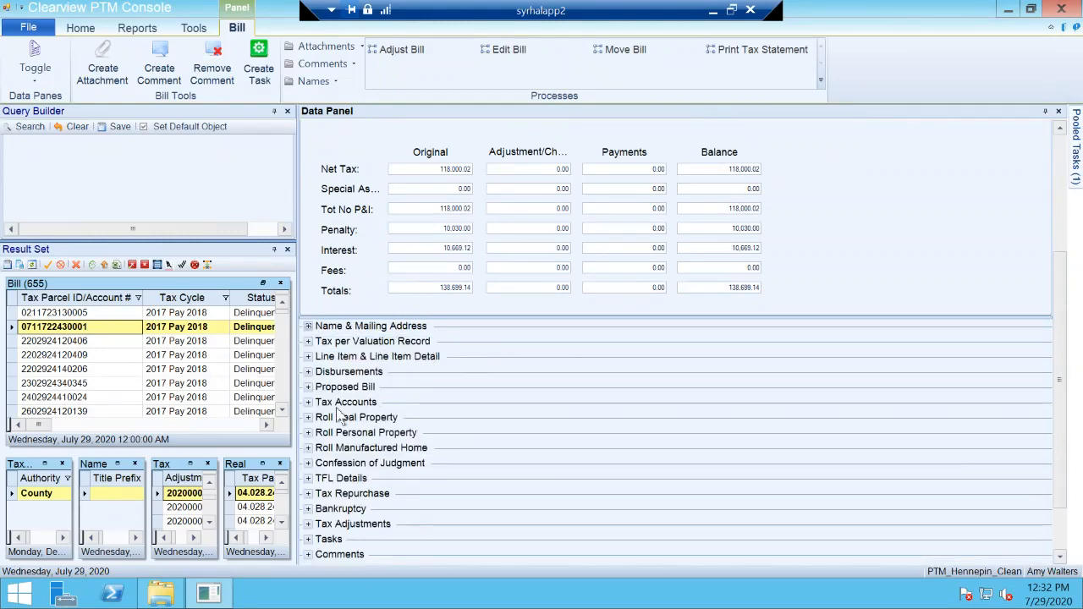
scroll(383, 457, "down", 1)
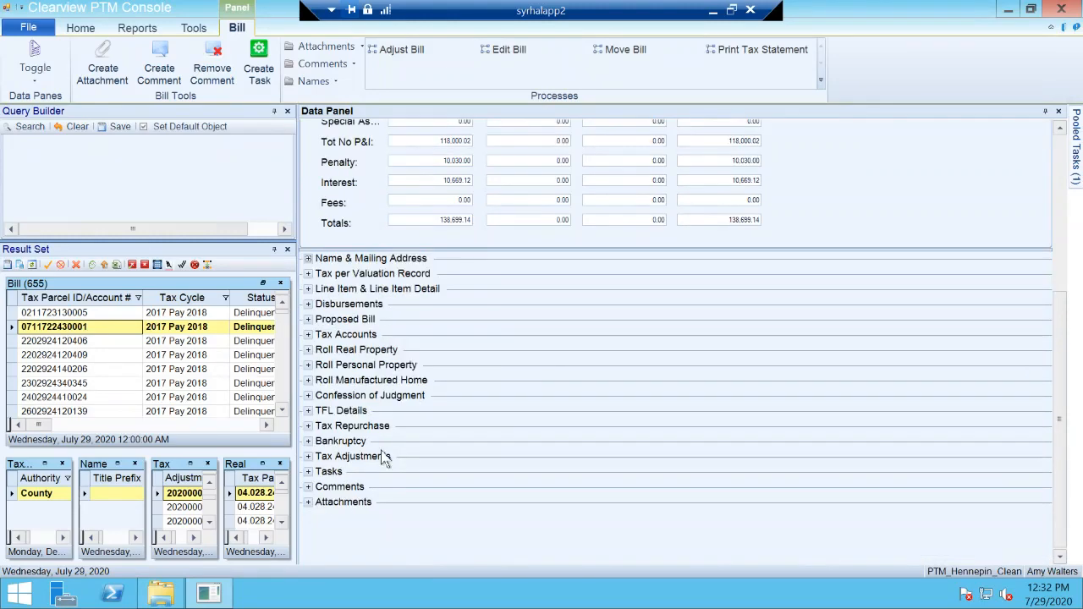
scroll(385, 457, "up", 3)
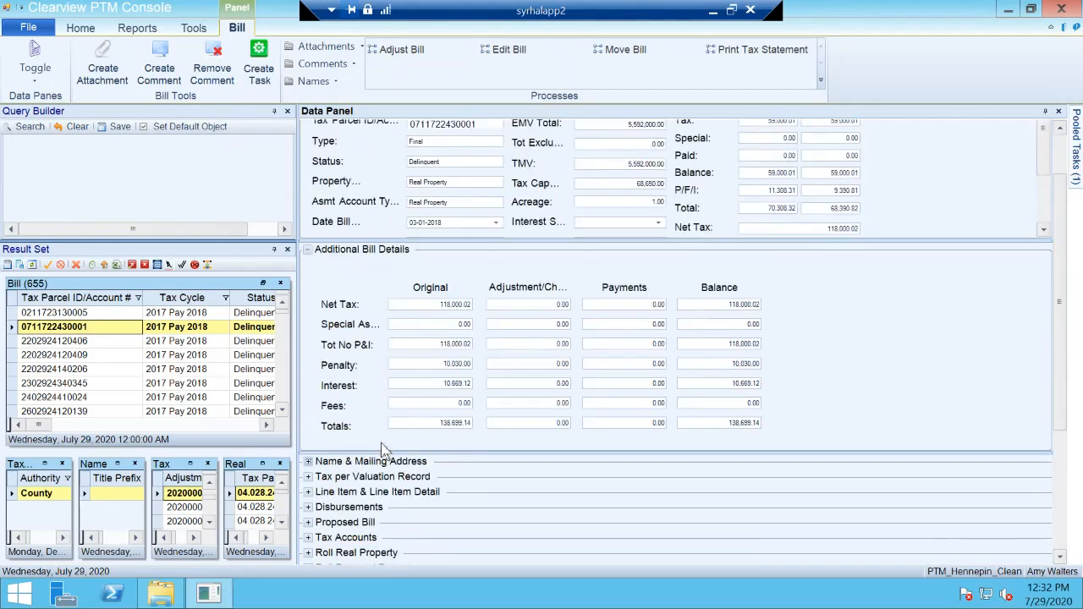
scroll(381, 449, "up", 1)
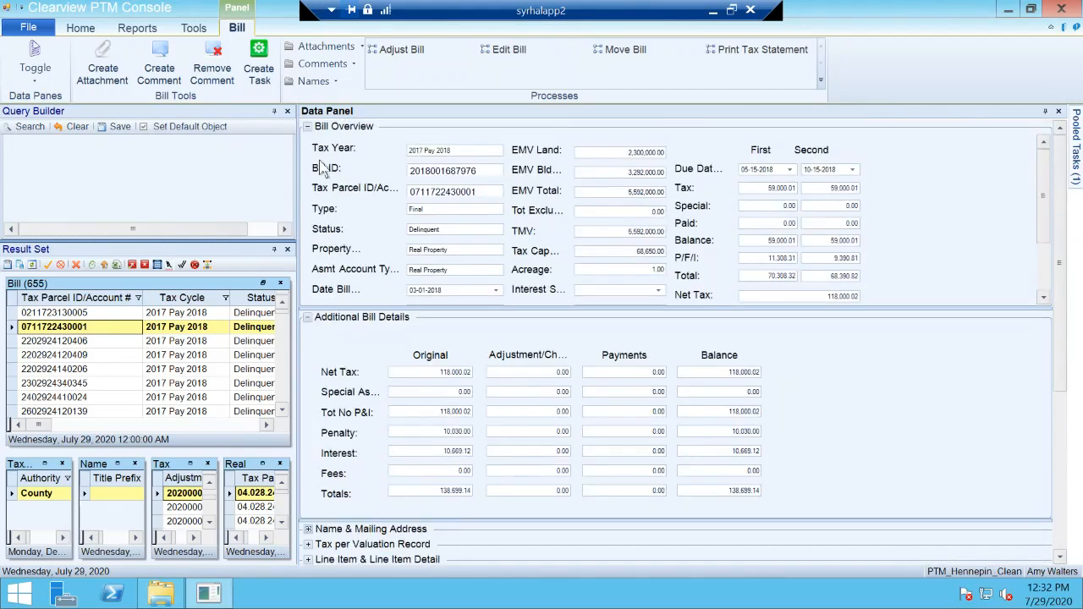
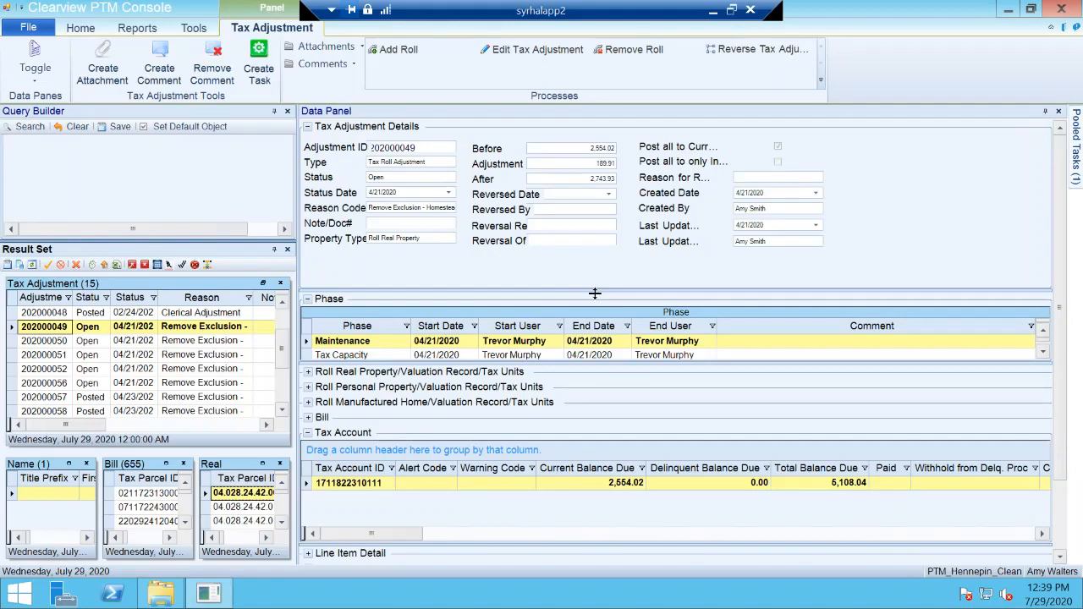
Step: Shorten the Tax Adjustment Details and Tax Account sections, then expand the Bill section and make it slightly taller
left_click_drag(595, 294, 595, 237)
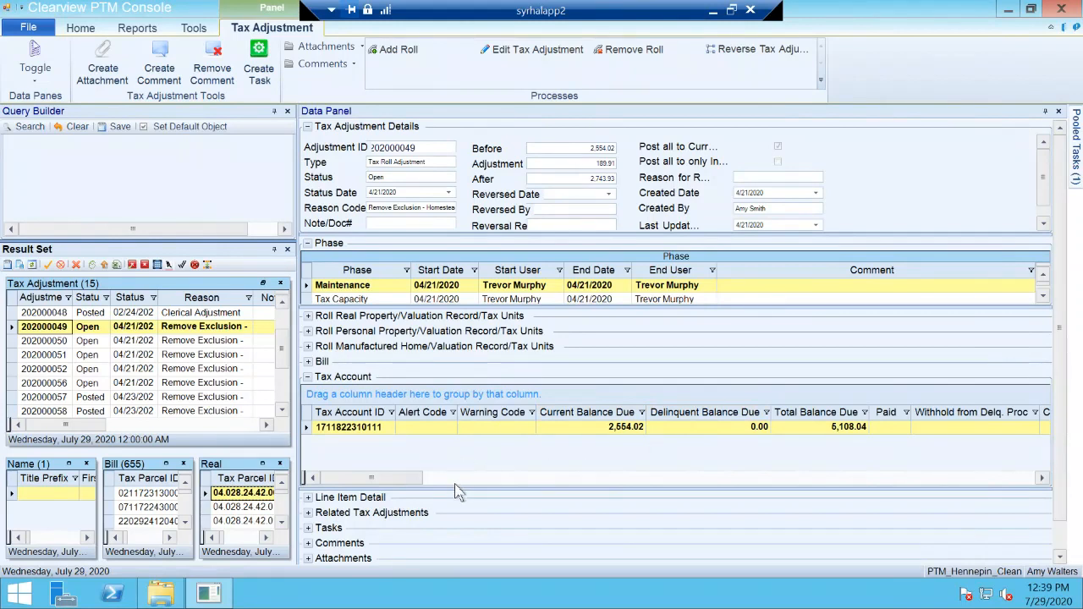
left_click_drag(458, 495, 458, 478)
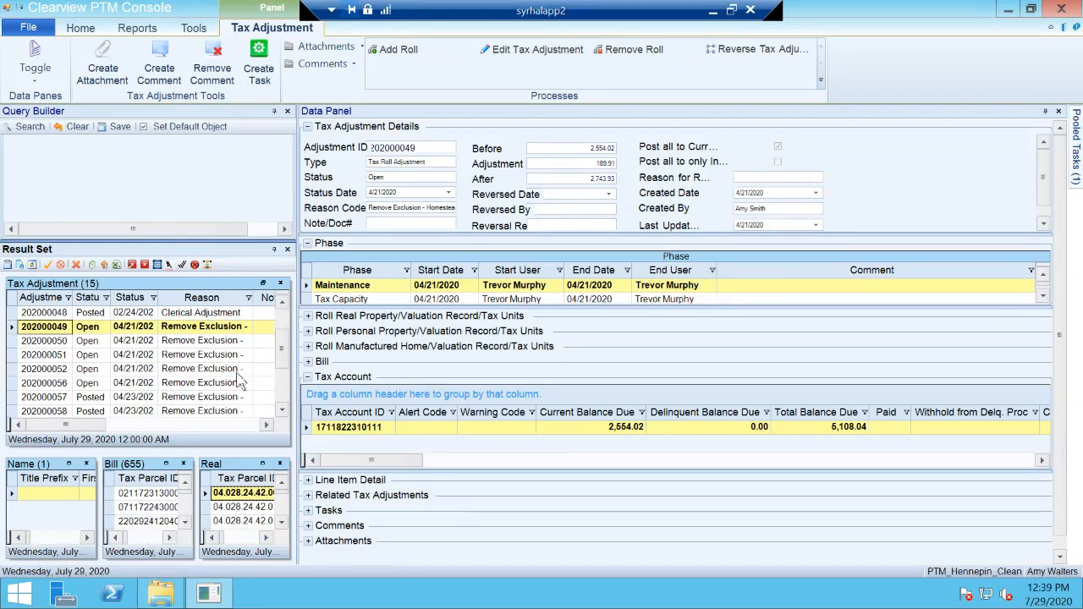
left_click(308, 361)
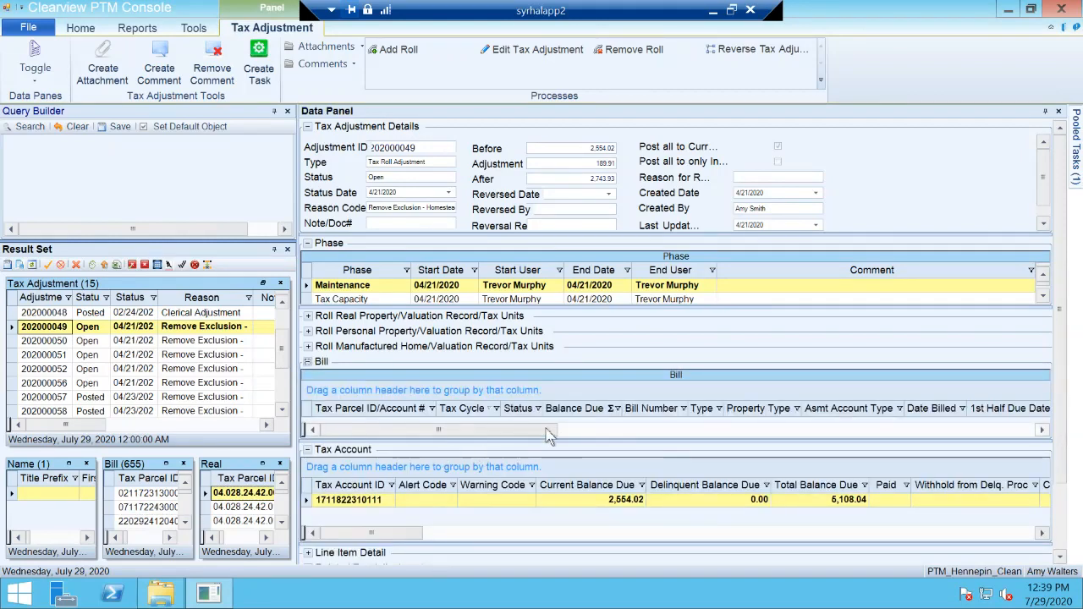
left_click_drag(588, 445, 589, 451)
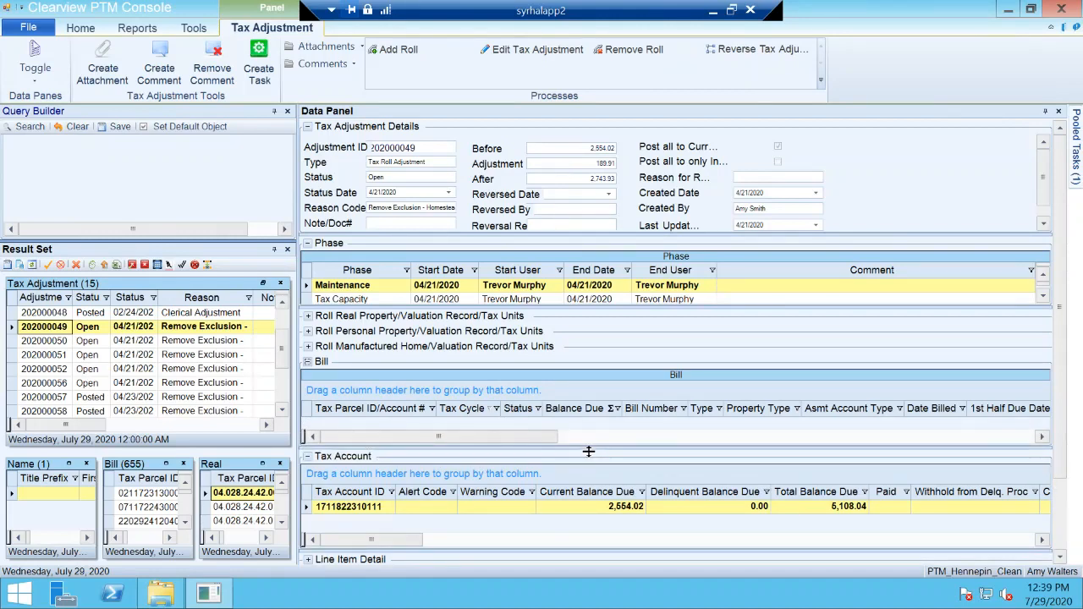
Step: Switch to the second record in the Bill result set and examine its Bill Overview, Additional Bill Details and collapsed section headings
left_click(135, 507)
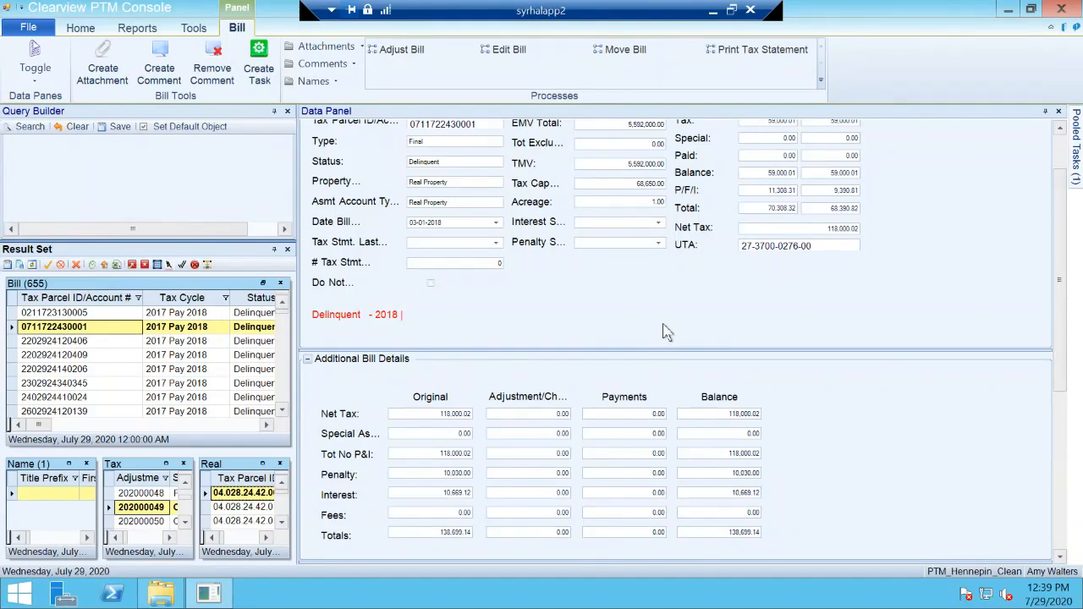
left_click_drag(1059, 186, 1055, 143)
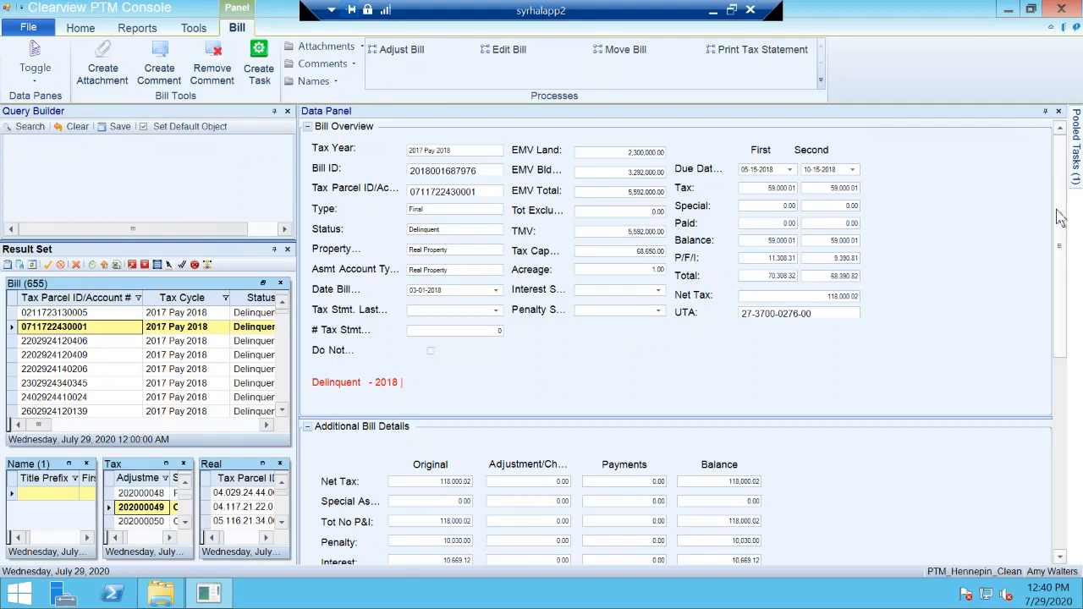
scroll(1046, 281, "down", 3)
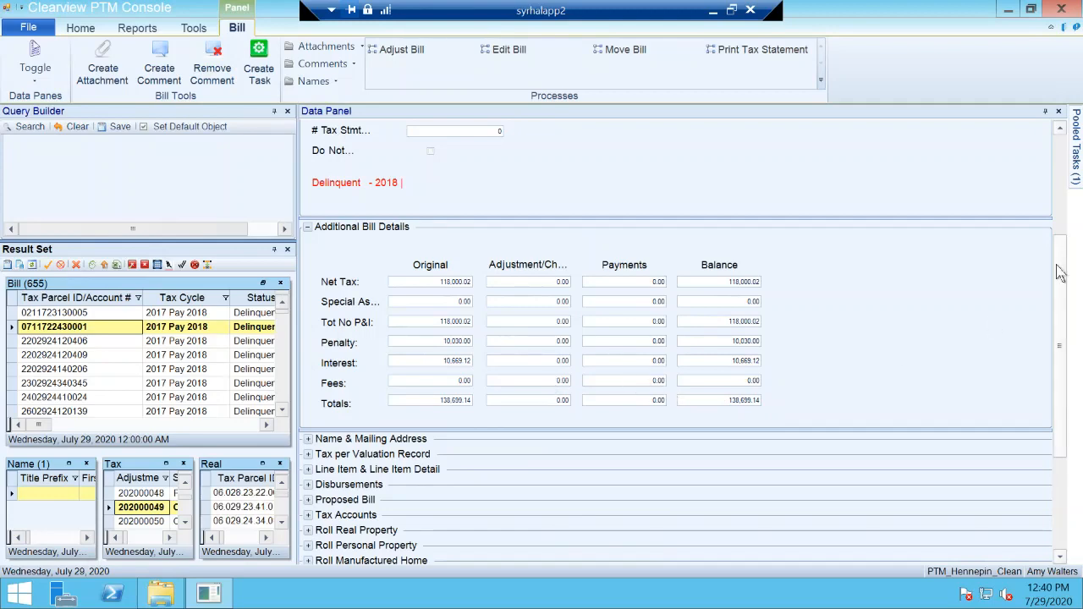
scroll(1051, 317, "down", 1)
scroll(1052, 317, "down", 2)
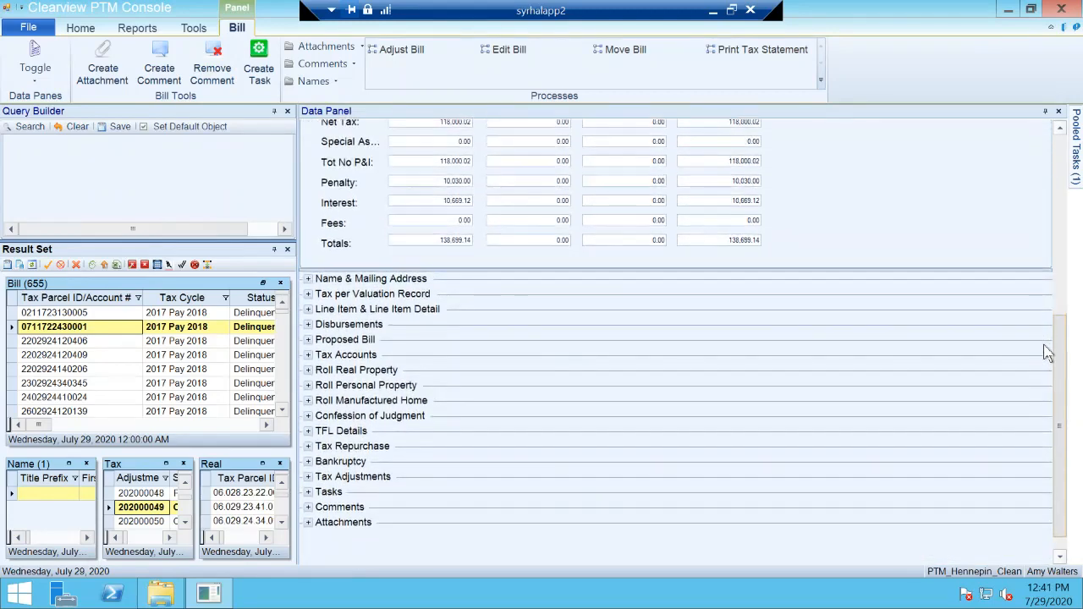
scroll(1043, 330, "up", 4)
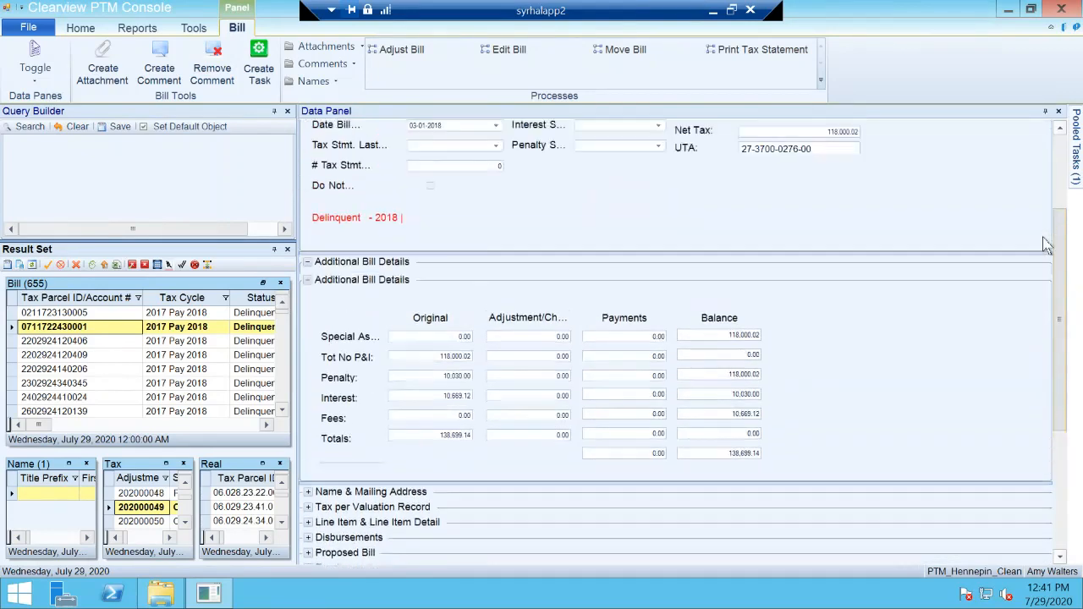
scroll(1042, 237, "up", 2)
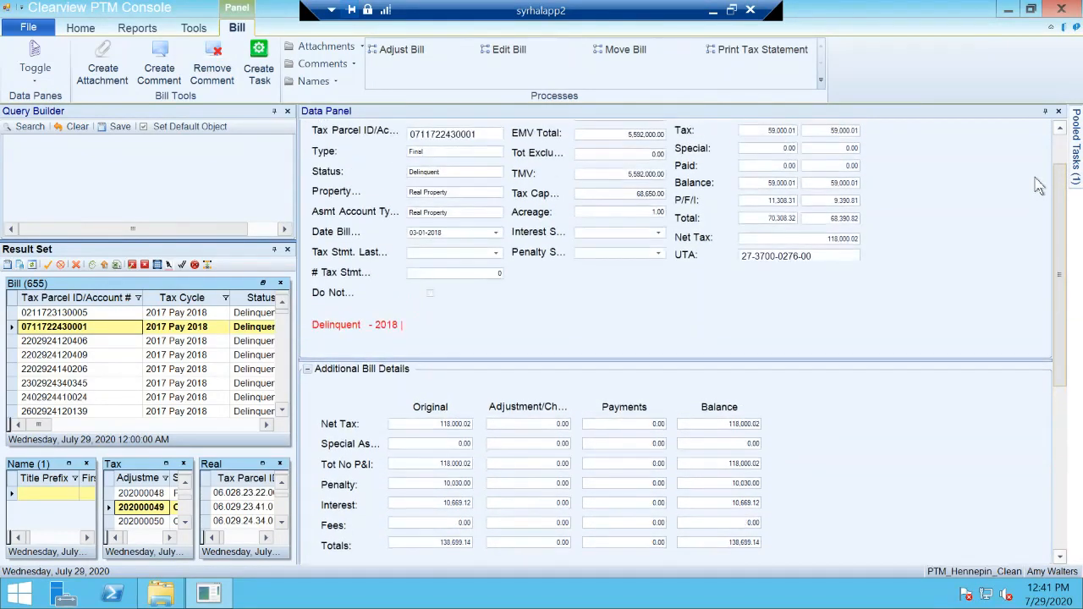
scroll(1037, 169, "up", 1)
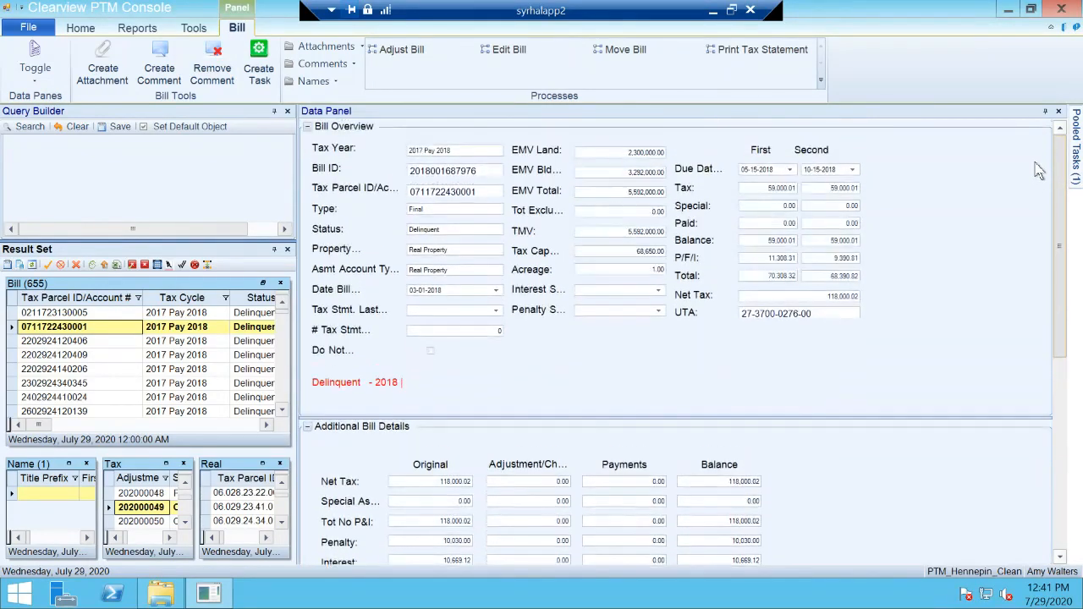
scroll(1042, 222, "down", 4)
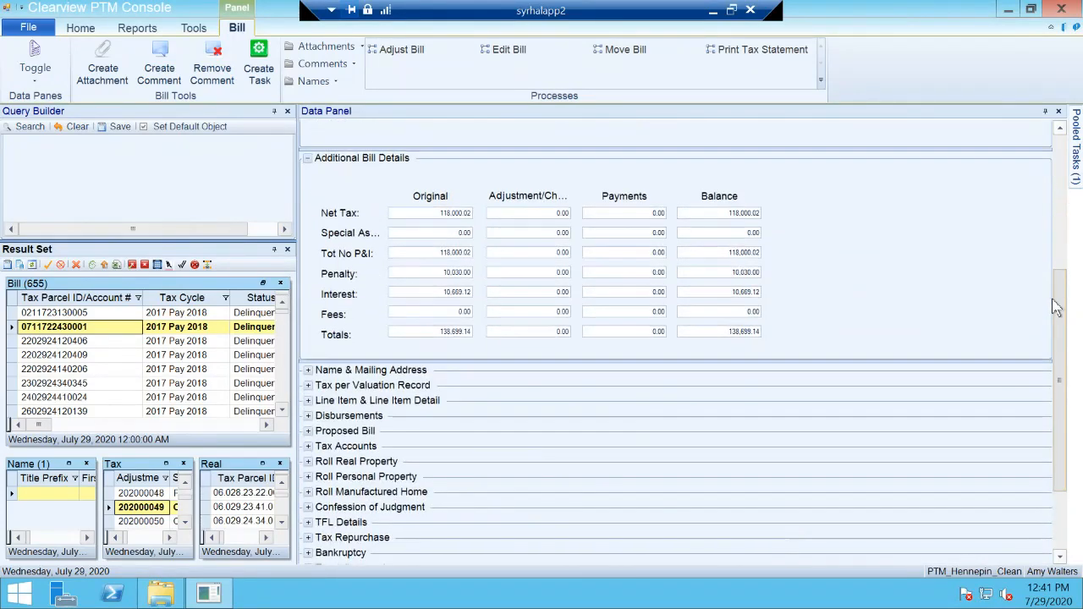
scroll(1050, 275, "up", 4)
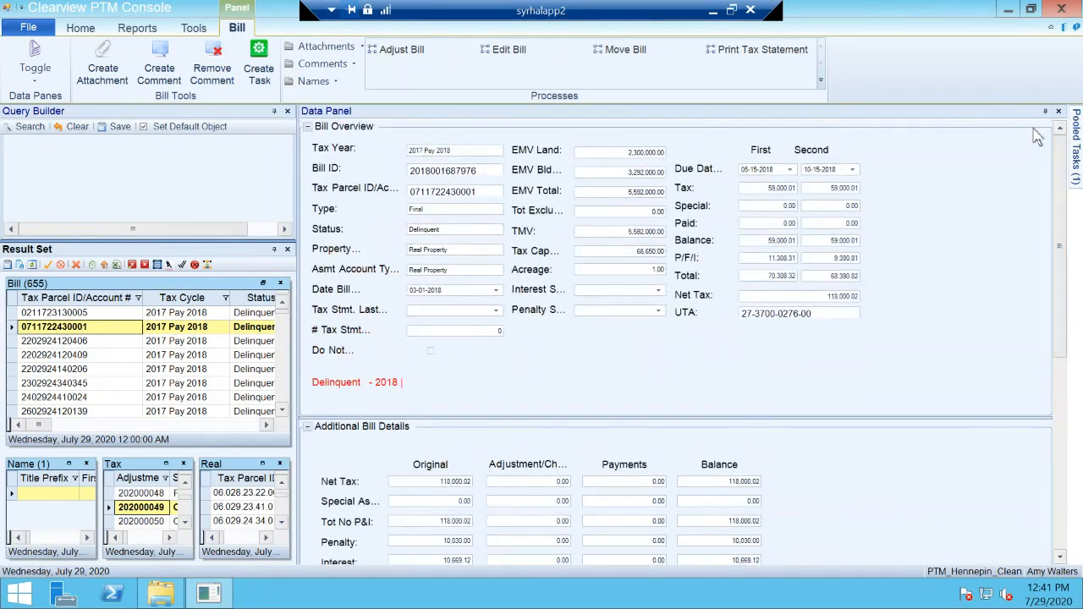